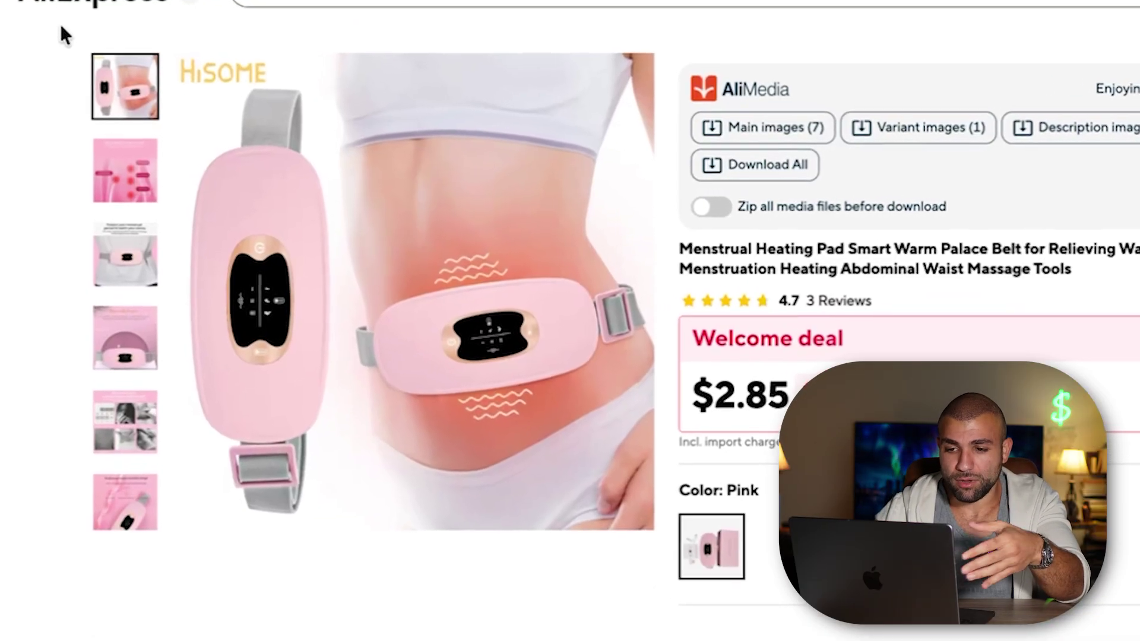
- Compare the AliExpress menstrual heating pad listing with the AnxiousPup Dog Calming Anxiety Vest store page
{"action": "left_click", "coordinate": [125, 406]}
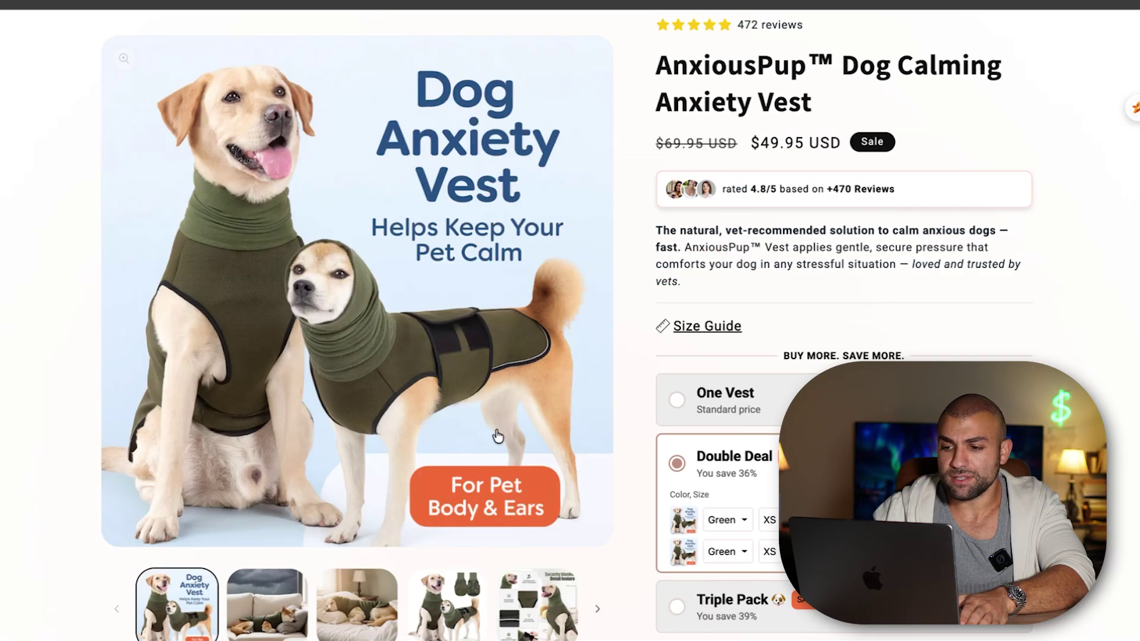
{"action": "scroll", "coordinate": [498, 437], "scroll_direction": "up", "scroll_amount": 2}
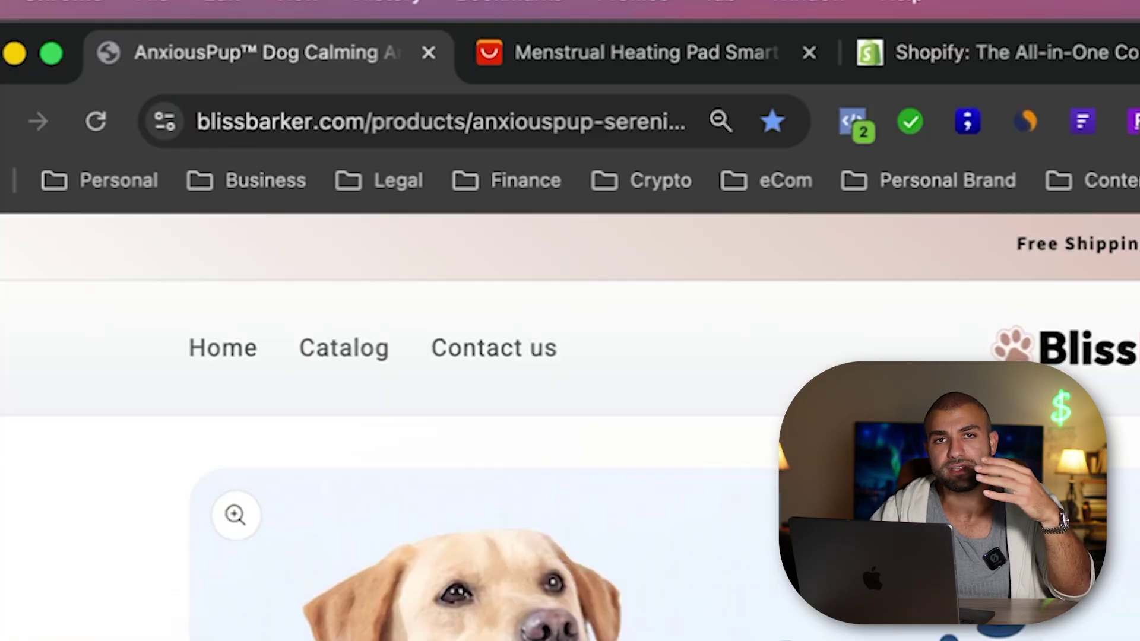
{"action": "left_click", "coordinate": [630, 66]}
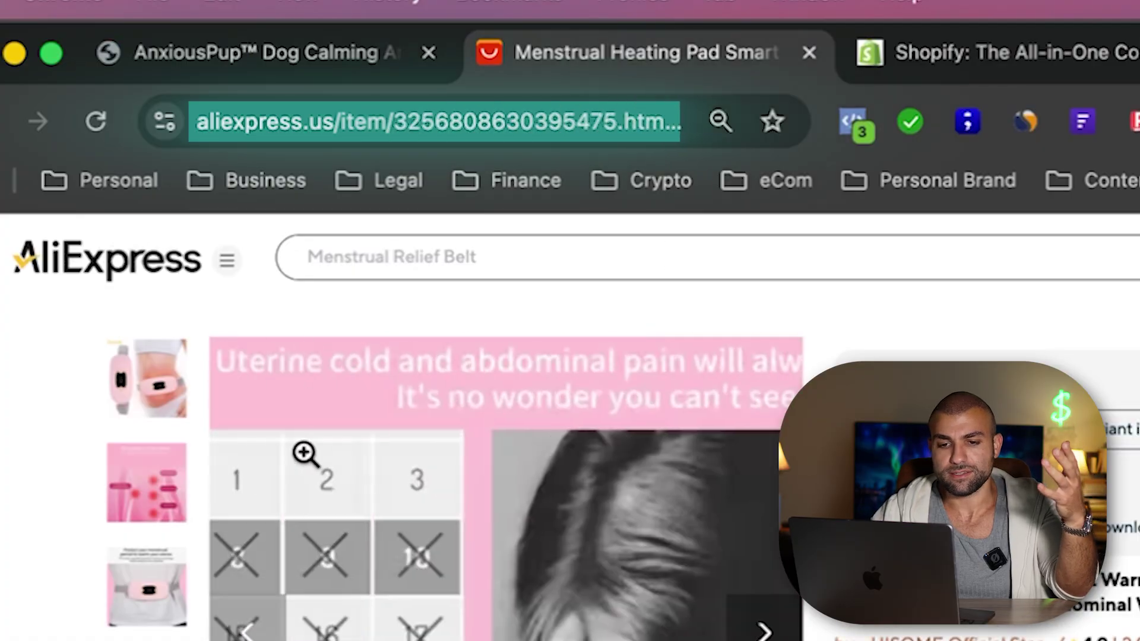
{"action": "left_click", "coordinate": [291, 54]}
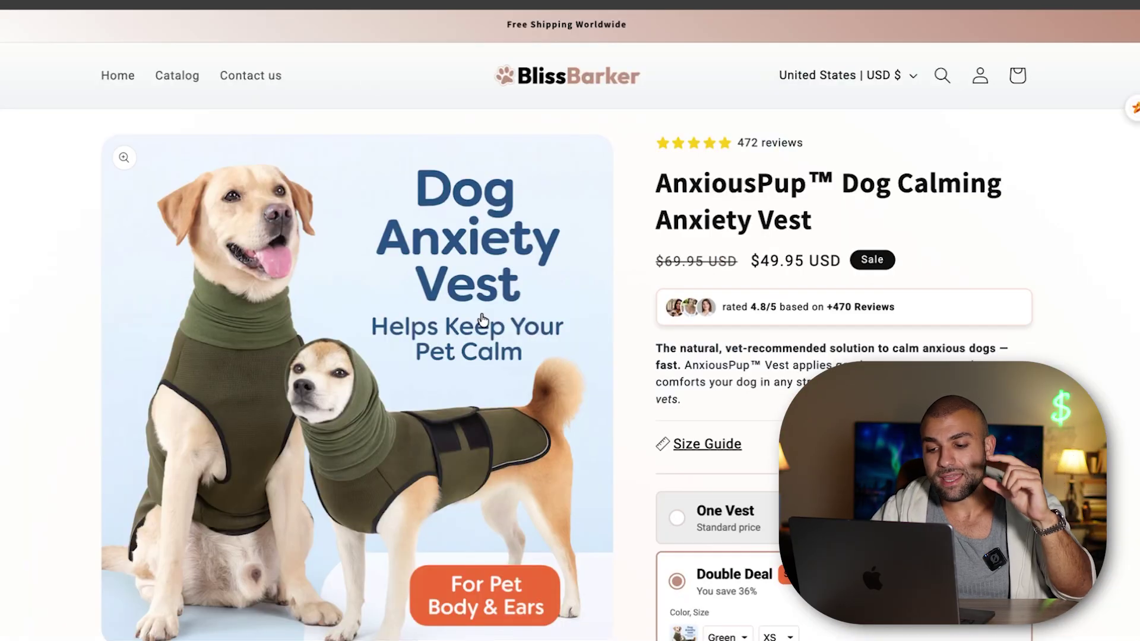
- Examine the AnxiousPup product page from its images and bundle offers through the video and FAQ to the guarantee and customer reviews
{"action": "scroll", "coordinate": [483, 320], "scroll_direction": "down", "scroll_amount": 20}
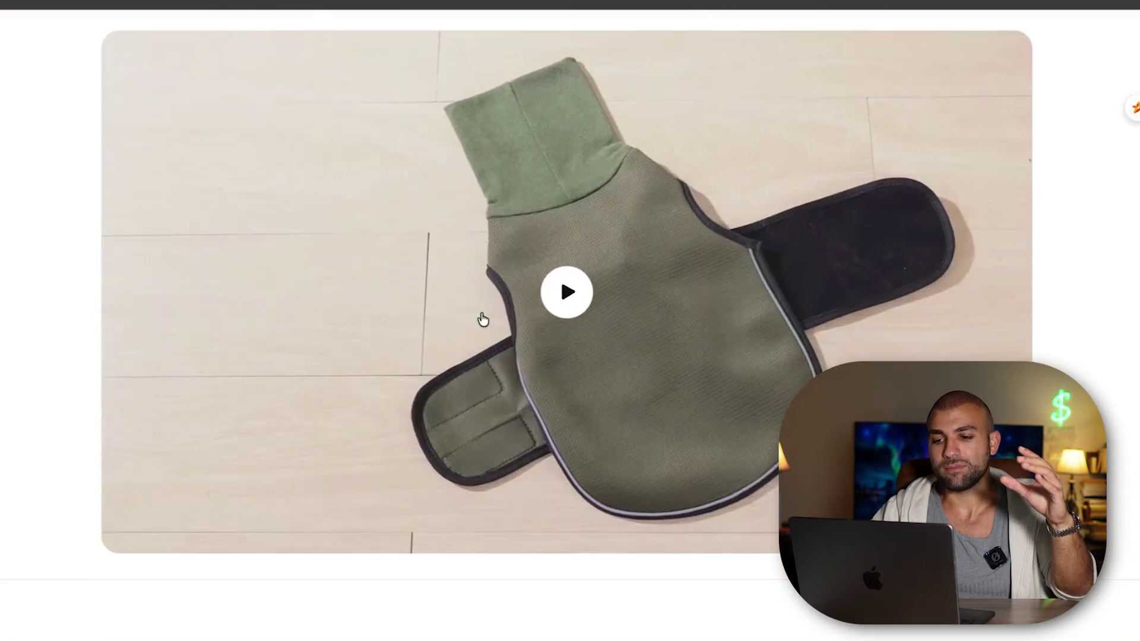
{"action": "scroll", "coordinate": [482, 315], "scroll_direction": "down", "scroll_amount": 20}
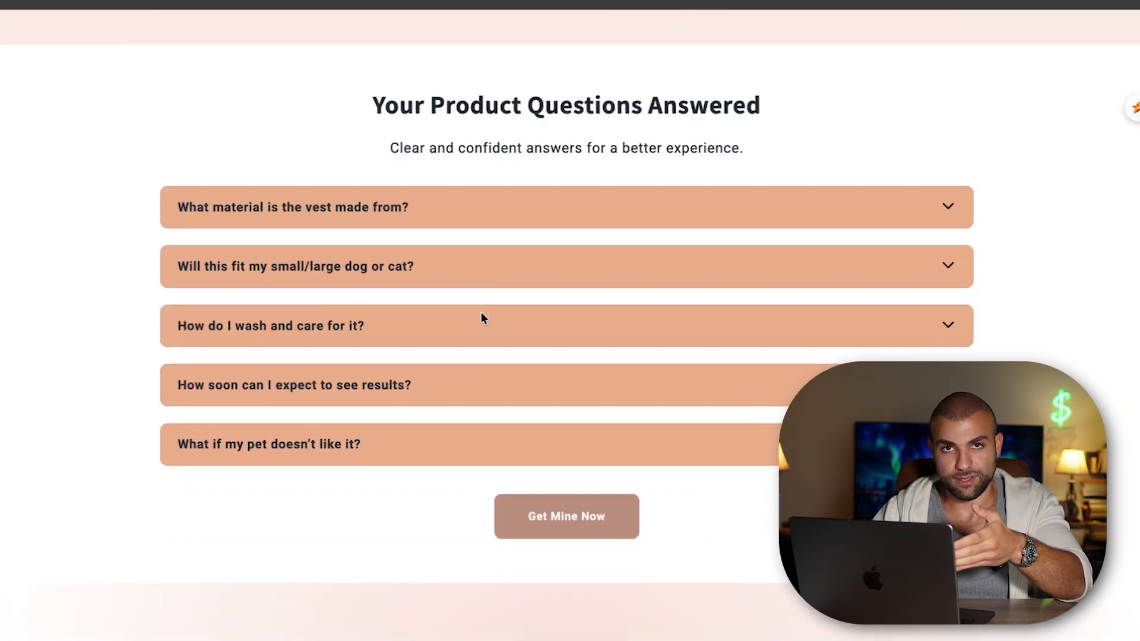
{"action": "scroll", "coordinate": [481, 318], "scroll_direction": "up", "scroll_amount": 20}
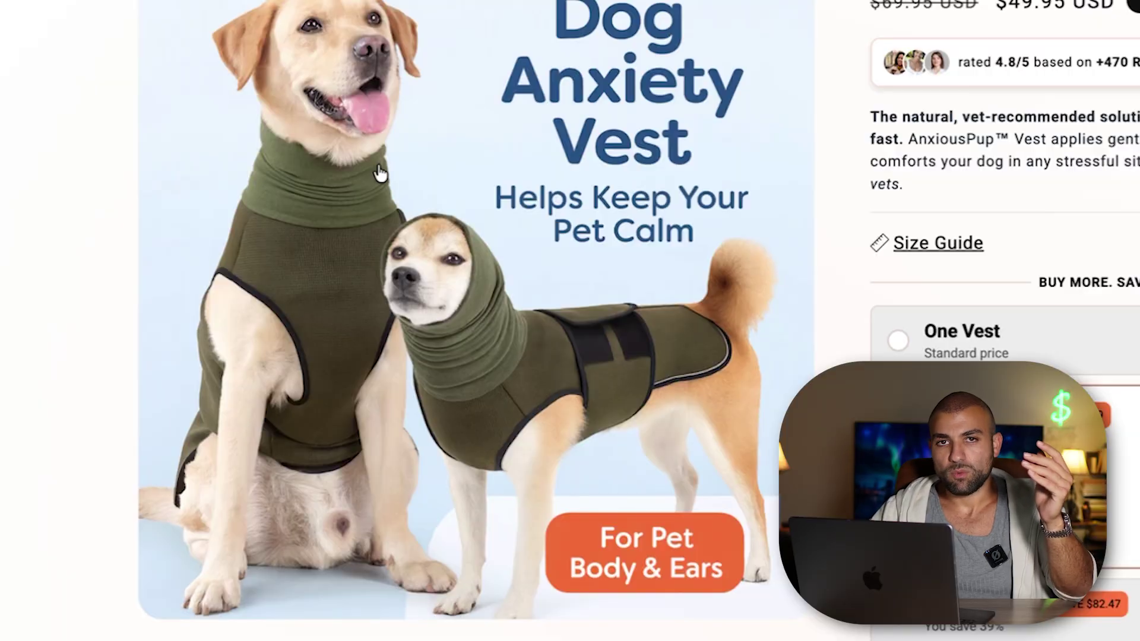
{"action": "scroll", "coordinate": [625, 294], "scroll_direction": "down", "scroll_amount": 15}
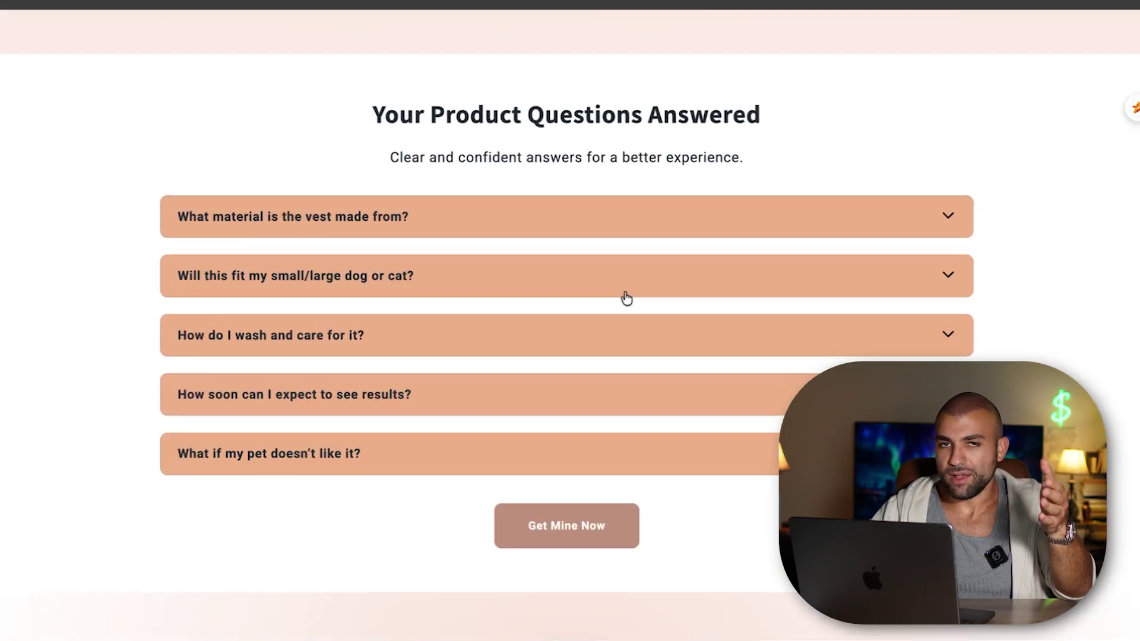
{"action": "scroll", "coordinate": [626, 297], "scroll_direction": "down", "scroll_amount": 5}
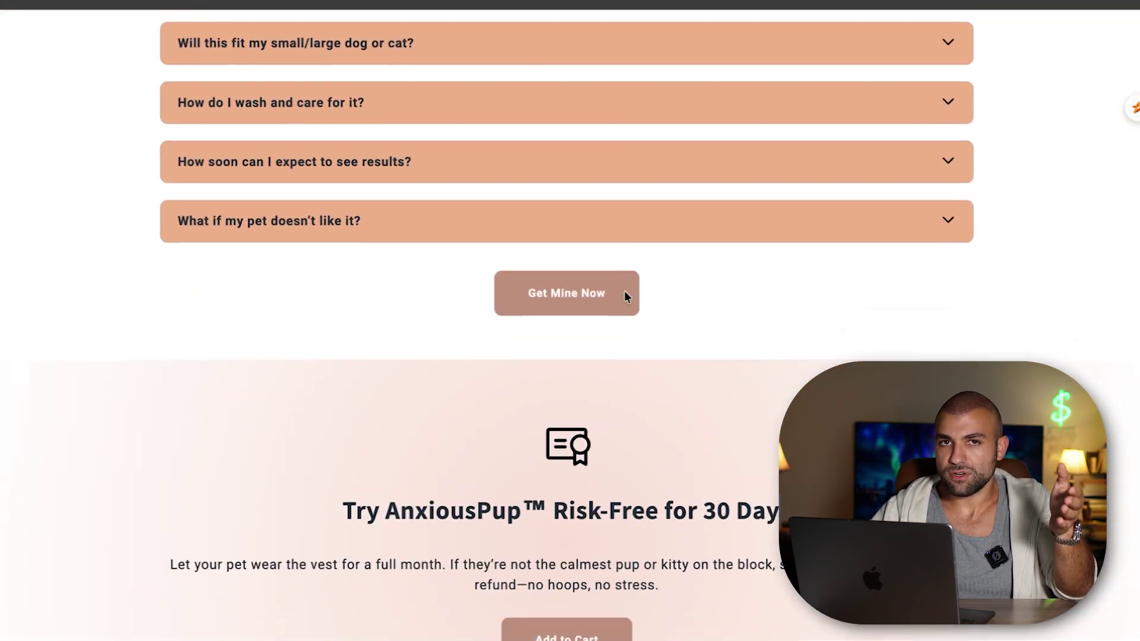
{"action": "scroll", "coordinate": [626, 297], "scroll_direction": "down", "scroll_amount": 8}
{"action": "scroll", "coordinate": [624, 294], "scroll_direction": "down", "scroll_amount": 8}
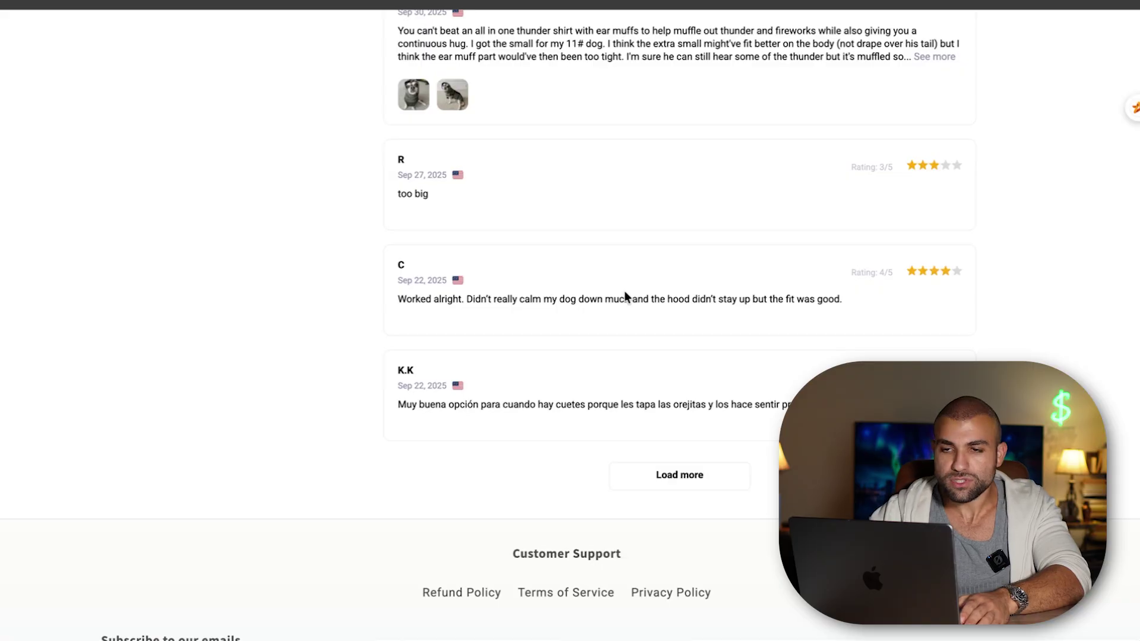
{"action": "scroll", "coordinate": [624, 294], "scroll_direction": "up", "scroll_amount": 20}
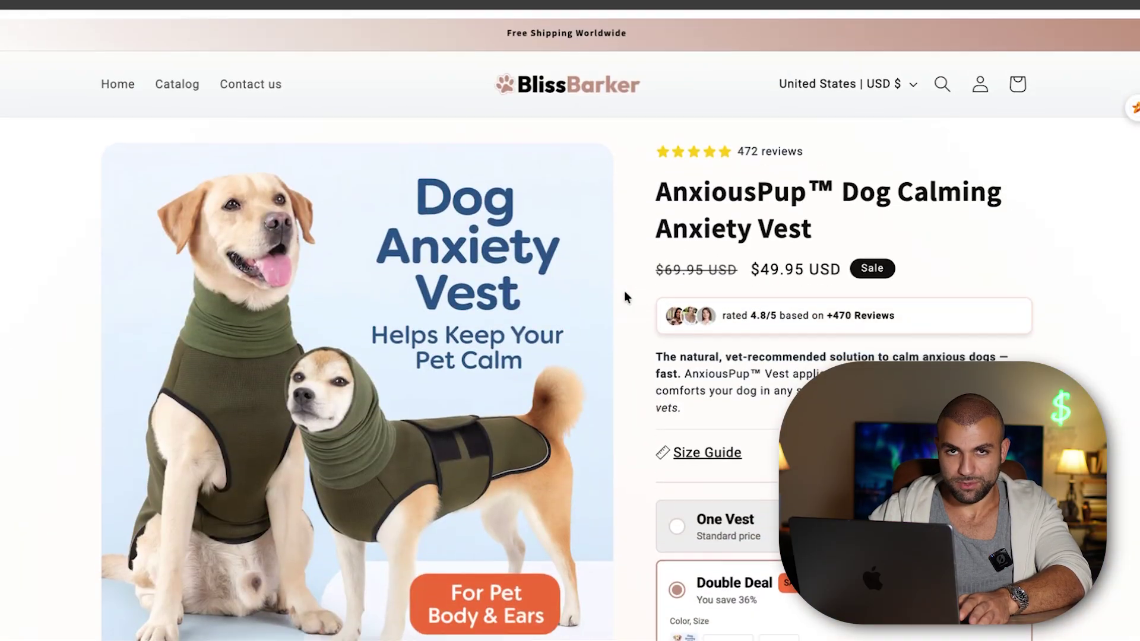
{"action": "scroll", "coordinate": [625, 297], "scroll_direction": "down", "scroll_amount": 4}
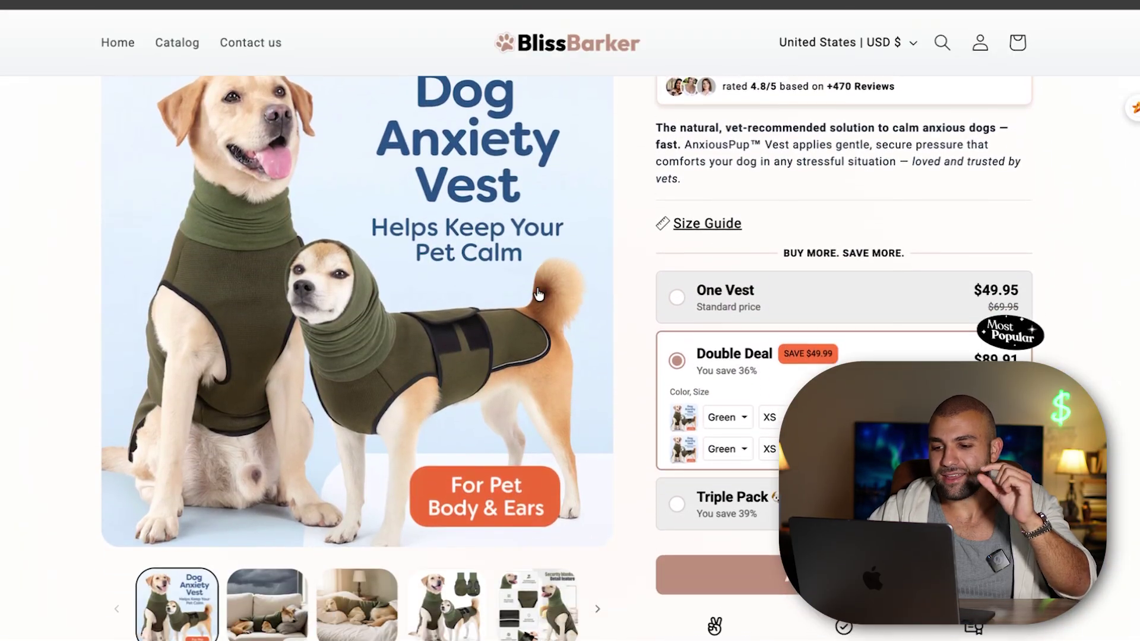
{"action": "scroll", "coordinate": [539, 294], "scroll_direction": "up", "scroll_amount": 2}
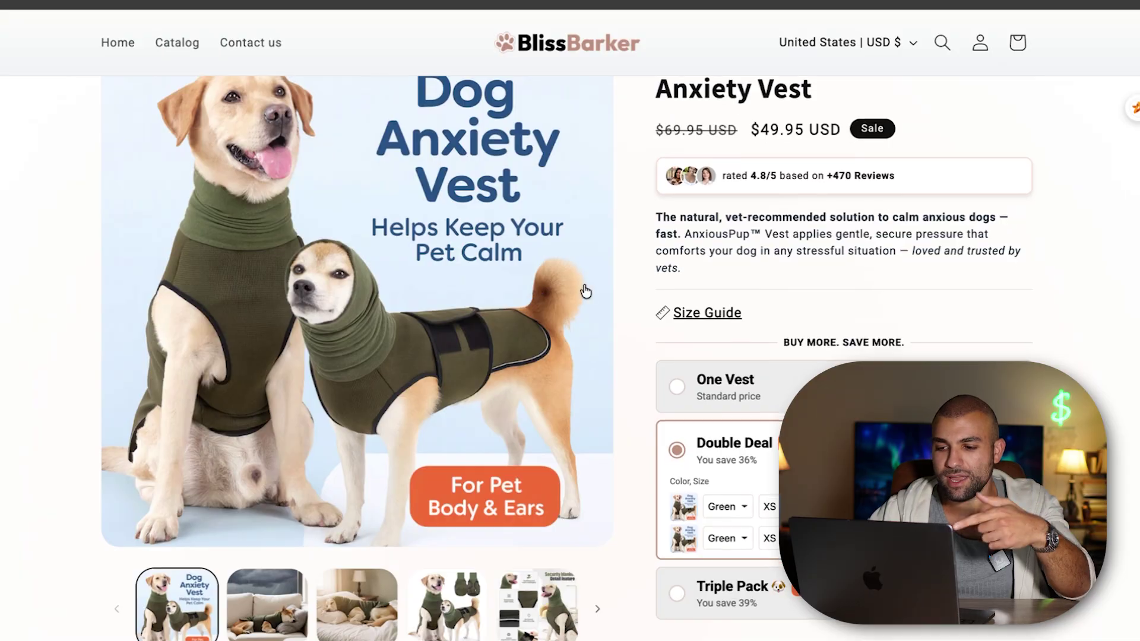
{"action": "scroll", "coordinate": [584, 291], "scroll_direction": "down", "scroll_amount": 8}
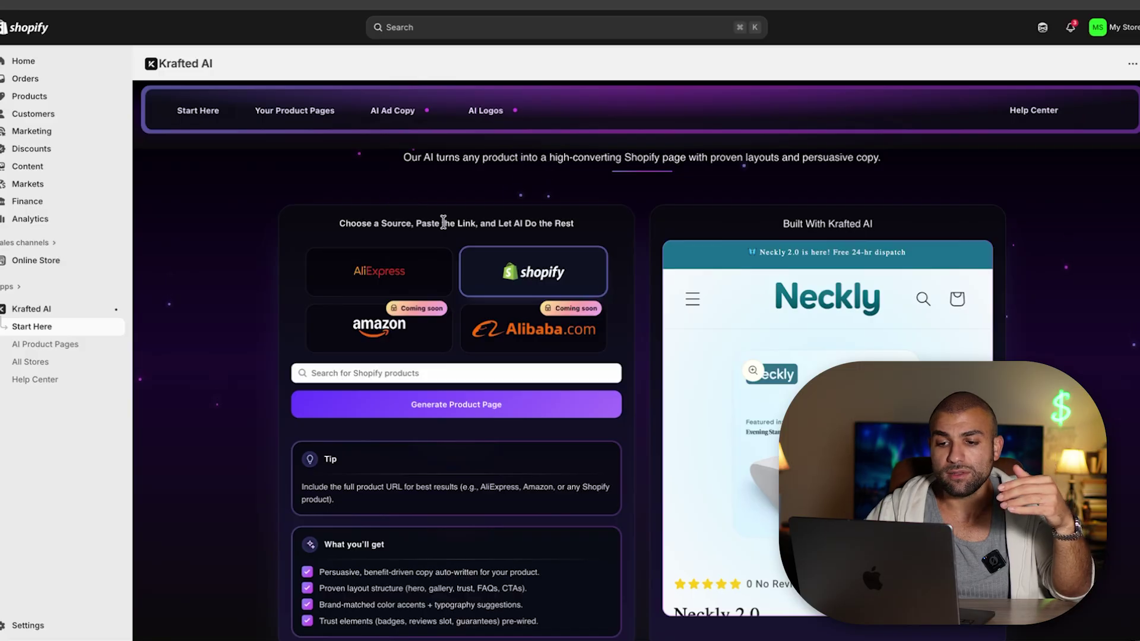
- Generate a product page in Krafted AI with AliExpress as the source, using the link of the menstrual heating pad listing
{"action": "scroll", "coordinate": [443, 222], "scroll_direction": "up", "scroll_amount": 2}
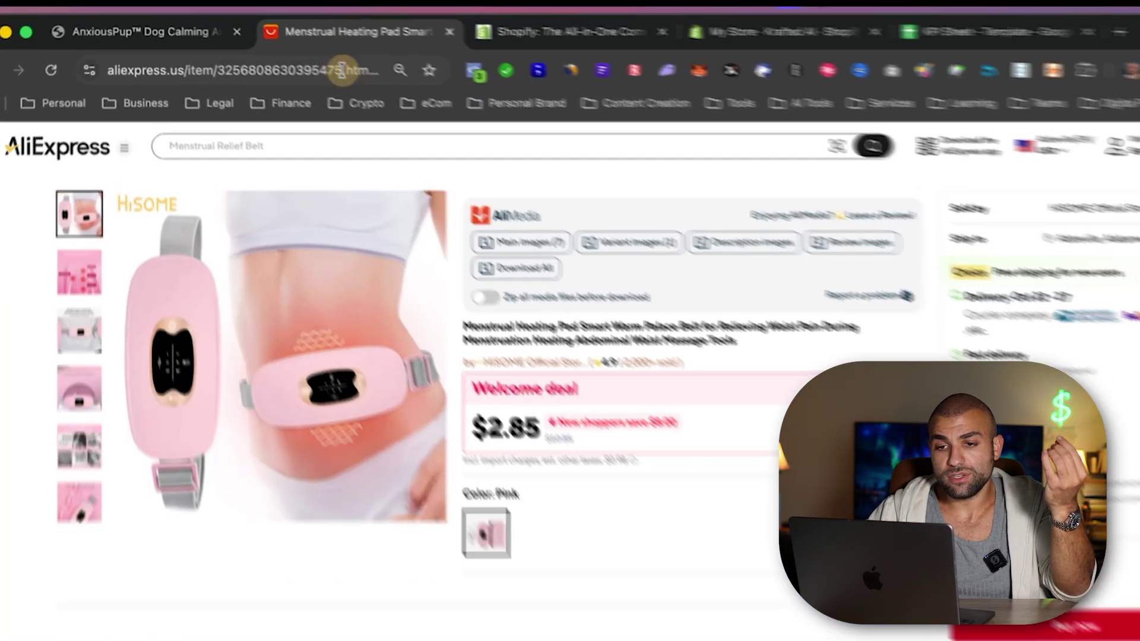
{"action": "left_click", "coordinate": [317, 69]}
{"action": "left_click", "coordinate": [573, 149]}
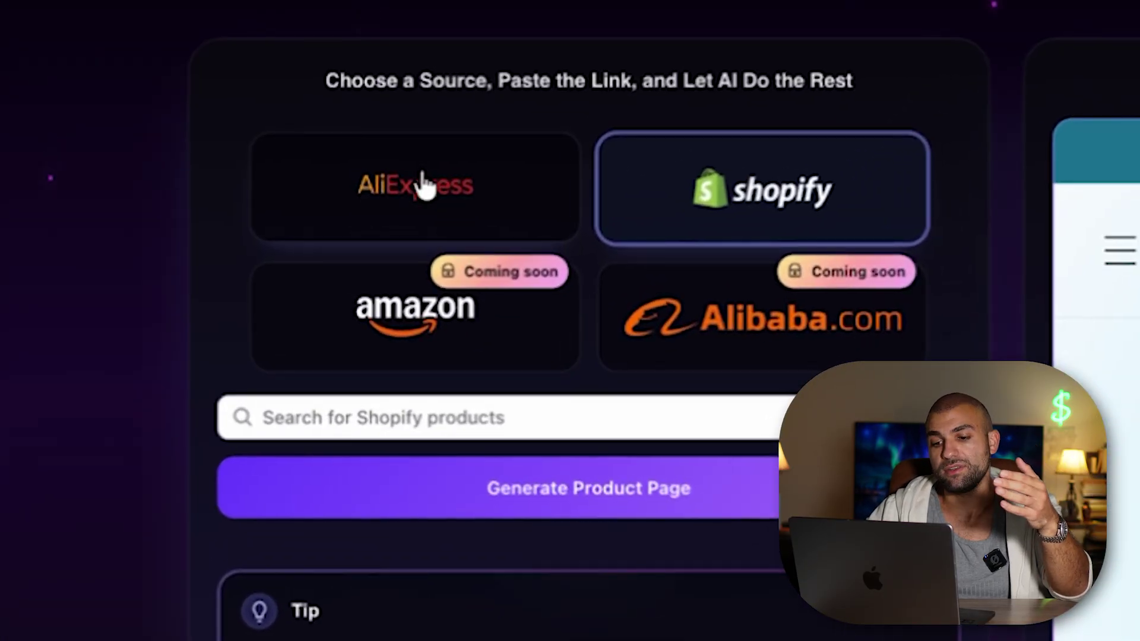
{"action": "left_click", "coordinate": [422, 188]}
{"action": "left_click", "coordinate": [503, 448]}
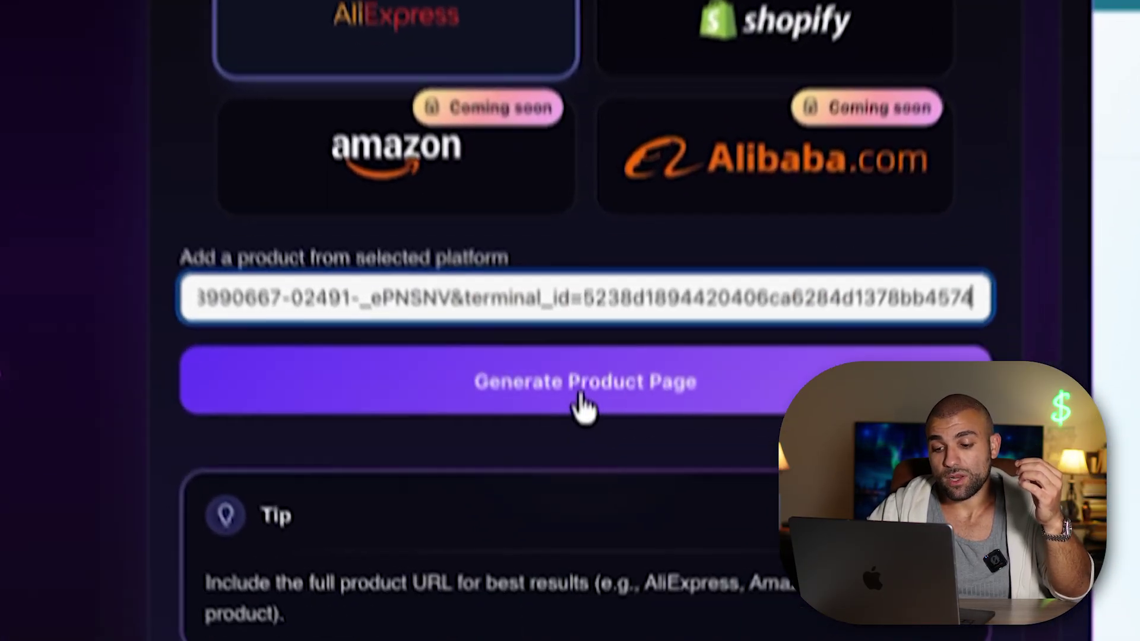
{"action": "left_click", "coordinate": [592, 537]}
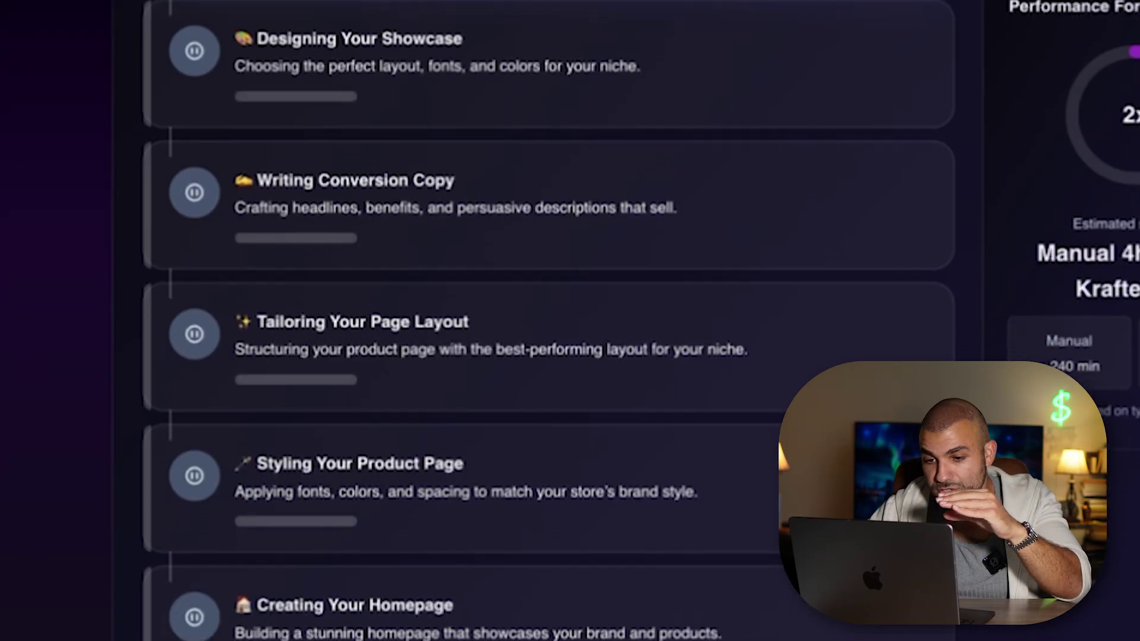
- Examine the page generation stages, from product research and showcase design to page styling and homepage creation, plus the overall progress
{"action": "left_click_drag", "start_coordinate": [250, 184], "coordinate": [553, 204]}
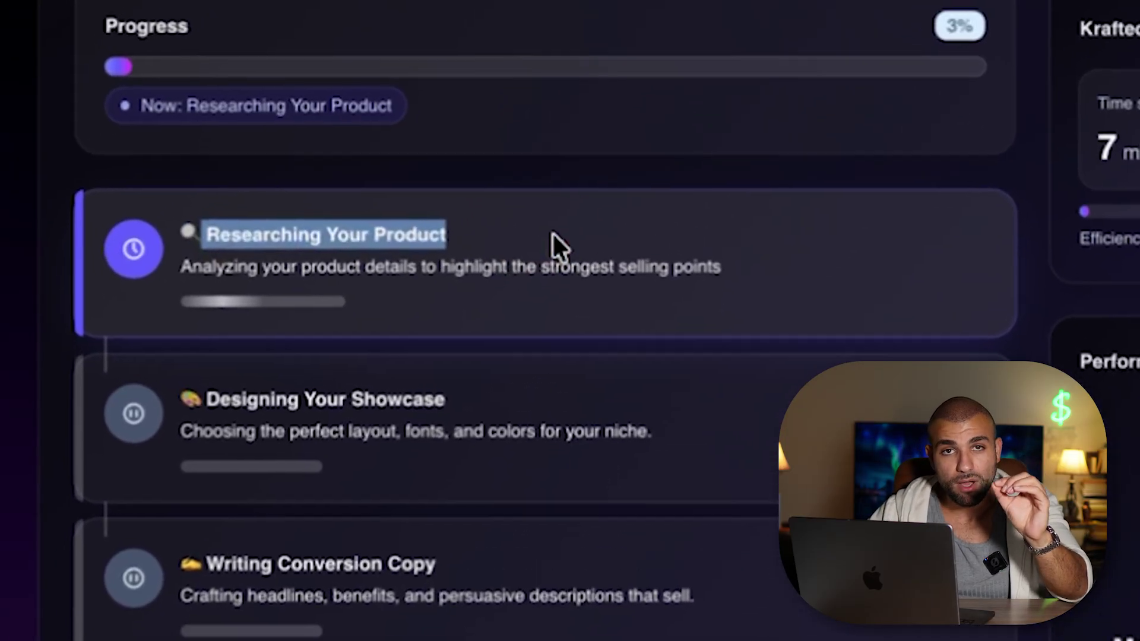
{"action": "left_click_drag", "start_coordinate": [179, 399], "coordinate": [512, 405]}
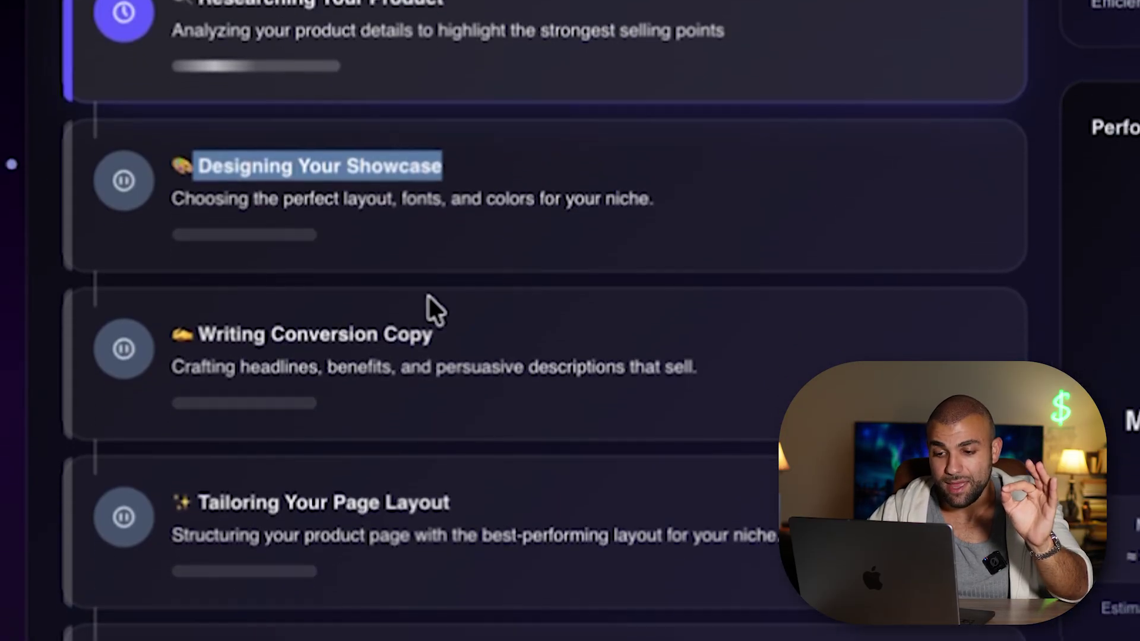
{"action": "left_click_drag", "start_coordinate": [199, 334], "coordinate": [231, 328]}
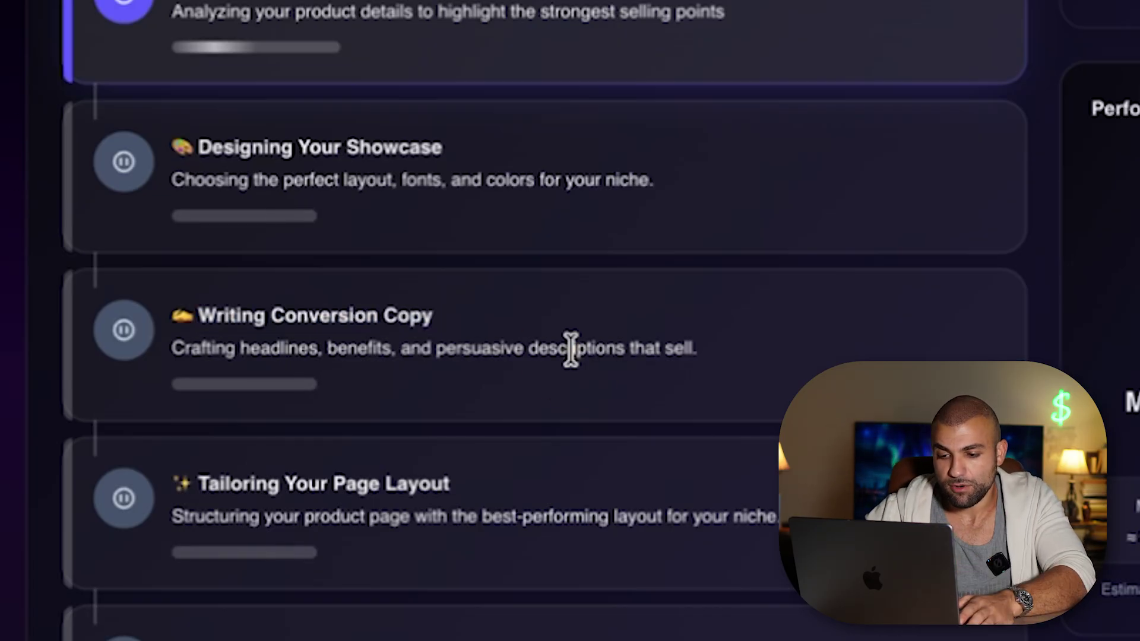
{"action": "scroll", "coordinate": [570, 349], "scroll_direction": "down", "scroll_amount": 5}
{"action": "left_click_drag", "start_coordinate": [173, 408], "coordinate": [471, 412]}
{"action": "scroll", "coordinate": [470, 392], "scroll_direction": "down", "scroll_amount": 3}
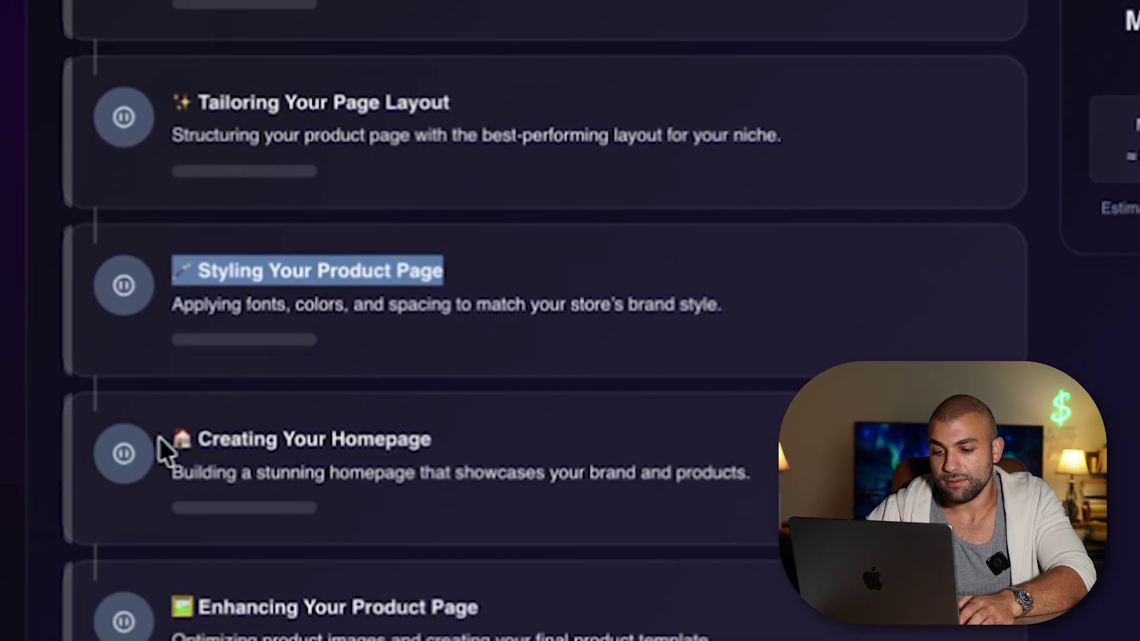
{"action": "left_click_drag", "start_coordinate": [158, 436], "coordinate": [510, 416]}
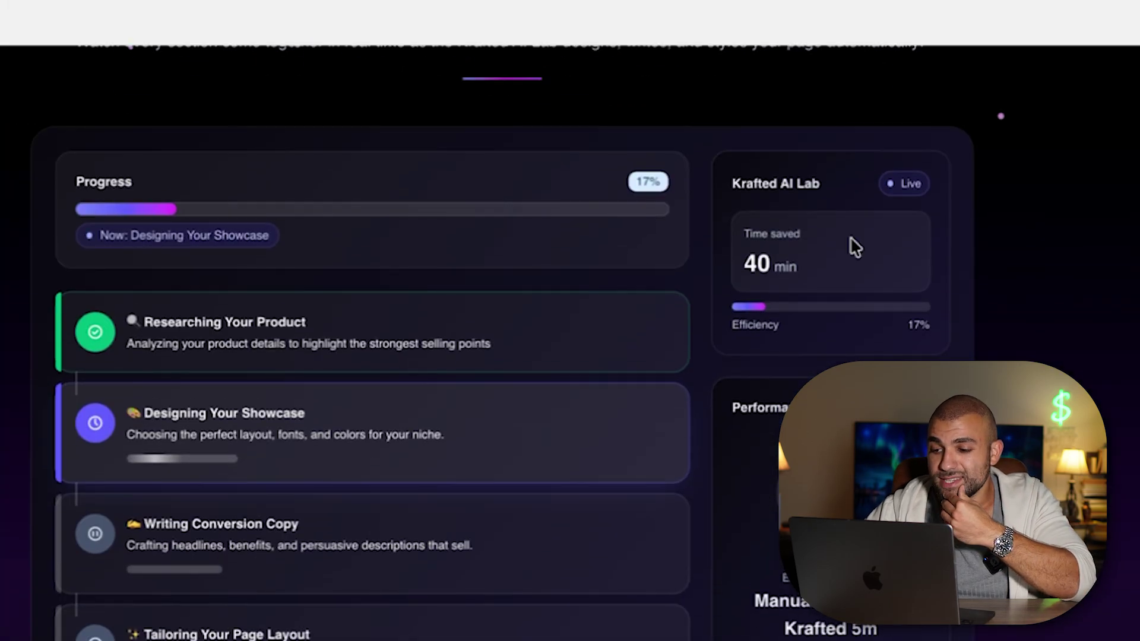
{"action": "scroll", "coordinate": [842, 226], "scroll_direction": "up", "scroll_amount": 2}
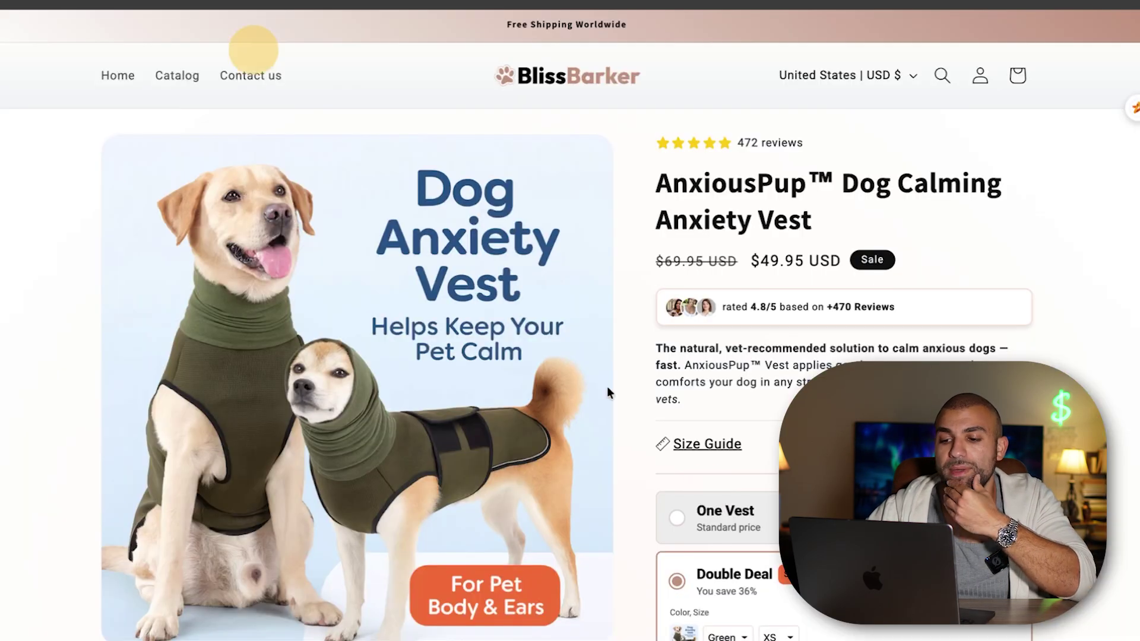
- Review the feature, video, brand comparison and statistics sections of the AnxiousPup store page
{"action": "scroll", "coordinate": [607, 385], "scroll_direction": "down", "scroll_amount": 15}
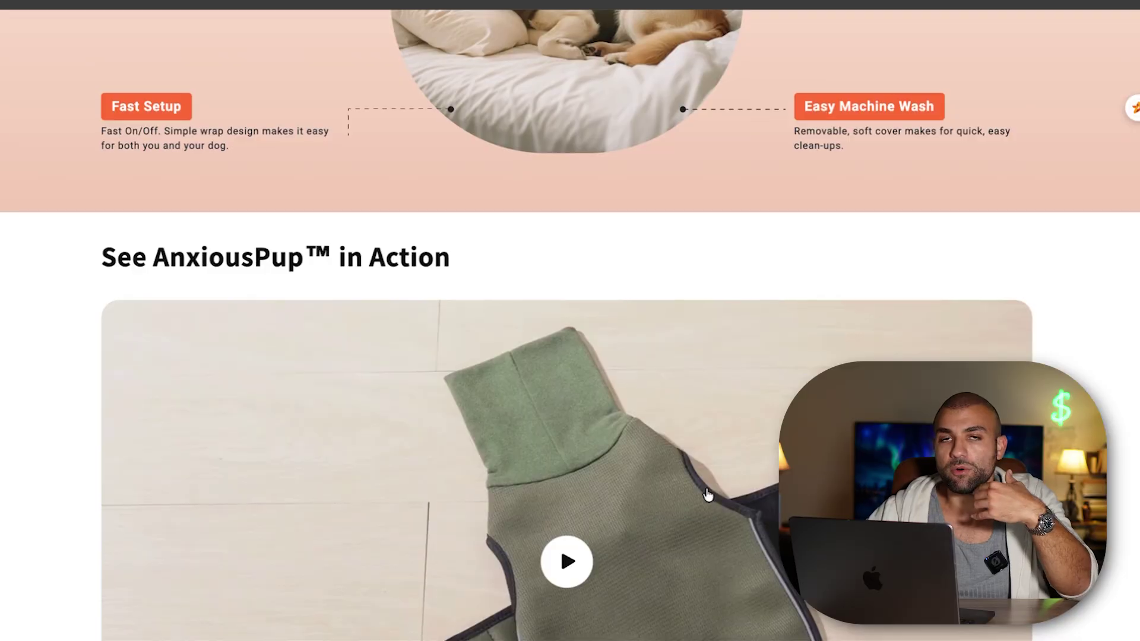
{"action": "scroll", "coordinate": [708, 494], "scroll_direction": "down", "scroll_amount": 15}
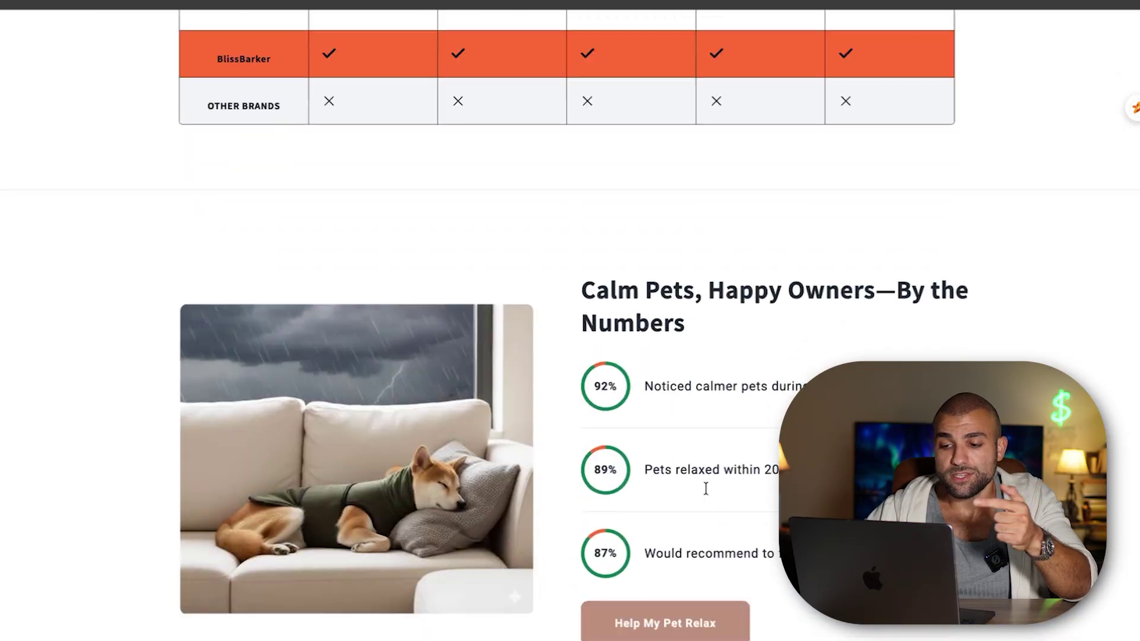
{"action": "scroll", "coordinate": [708, 493], "scroll_direction": "up", "scroll_amount": 10}
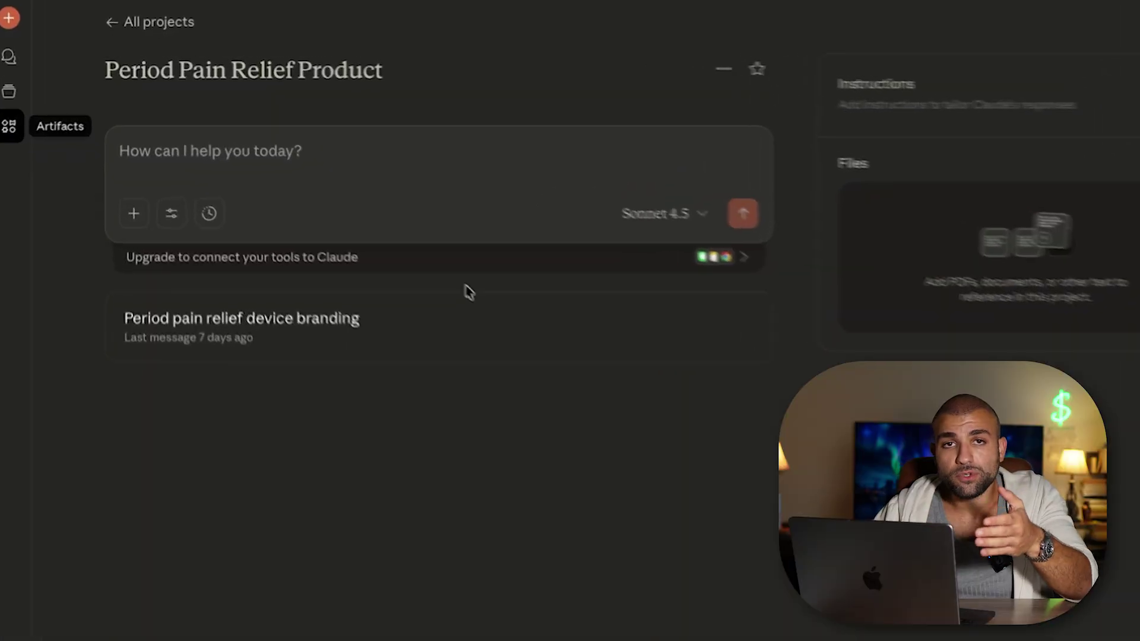
- Open the "Period pain relief device branding" chat in Claude and read the prompt asking for one-word and two-word brand names
{"action": "left_click", "coordinate": [304, 286]}
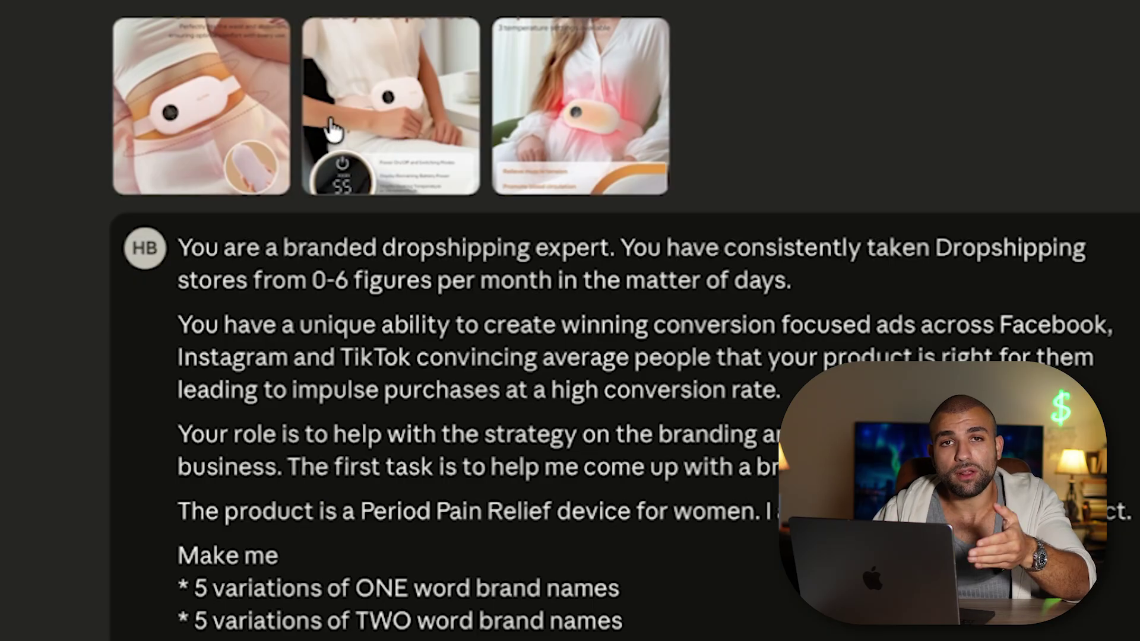
{"action": "left_click_drag", "start_coordinate": [178, 248], "coordinate": [734, 474]}
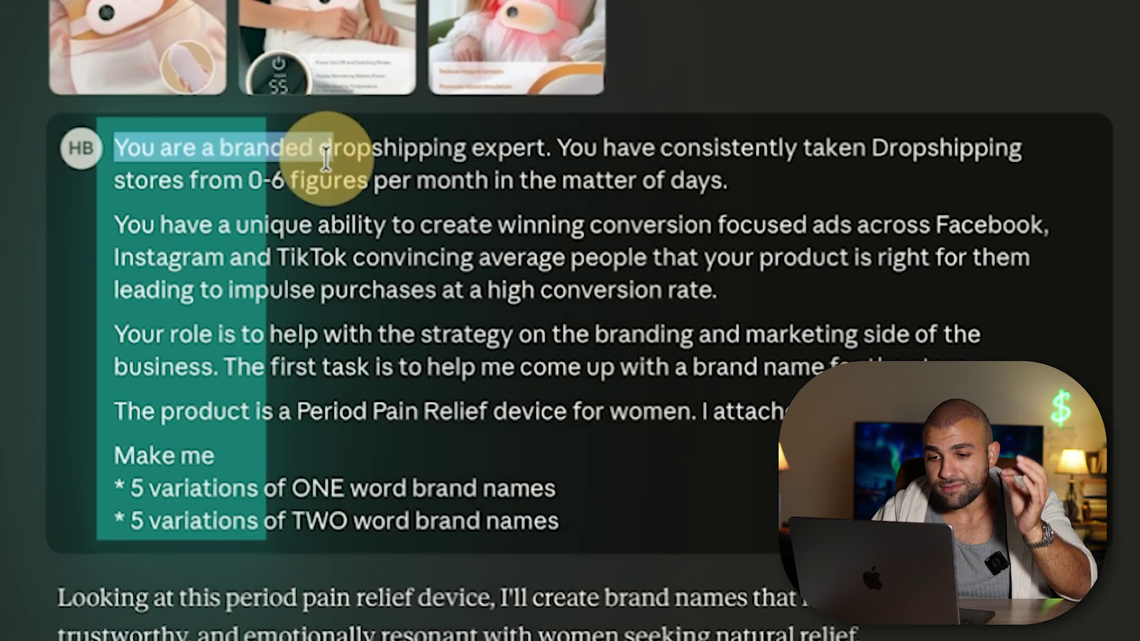
{"action": "left_click_drag", "start_coordinate": [670, 372], "coordinate": [743, 512]}
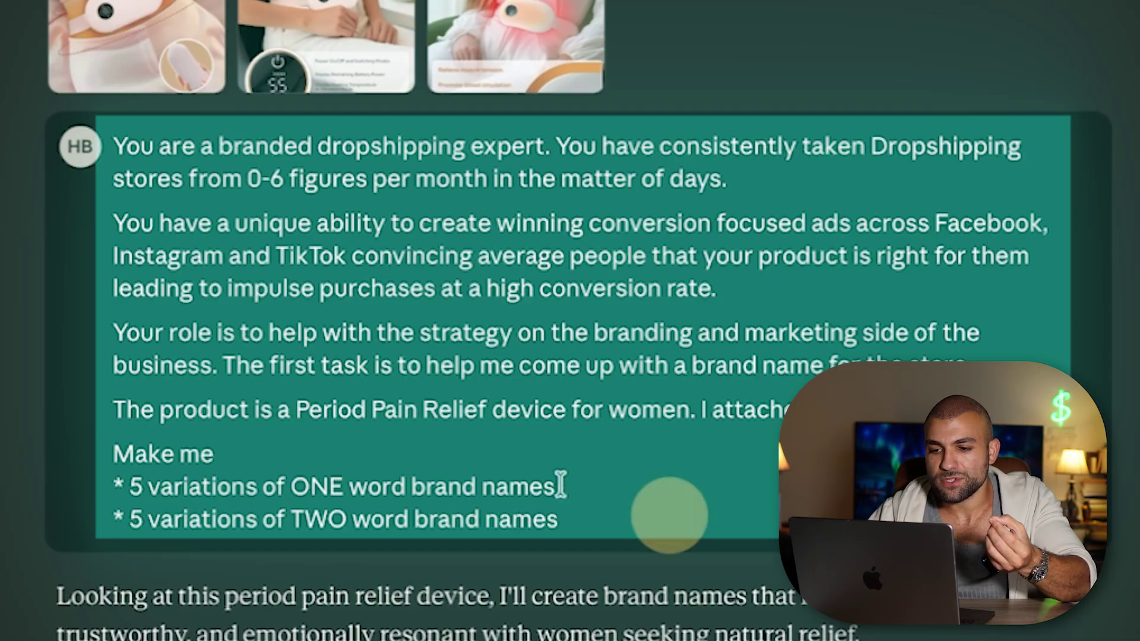
{"action": "left_click_drag", "start_coordinate": [587, 520], "coordinate": [41, 131]}
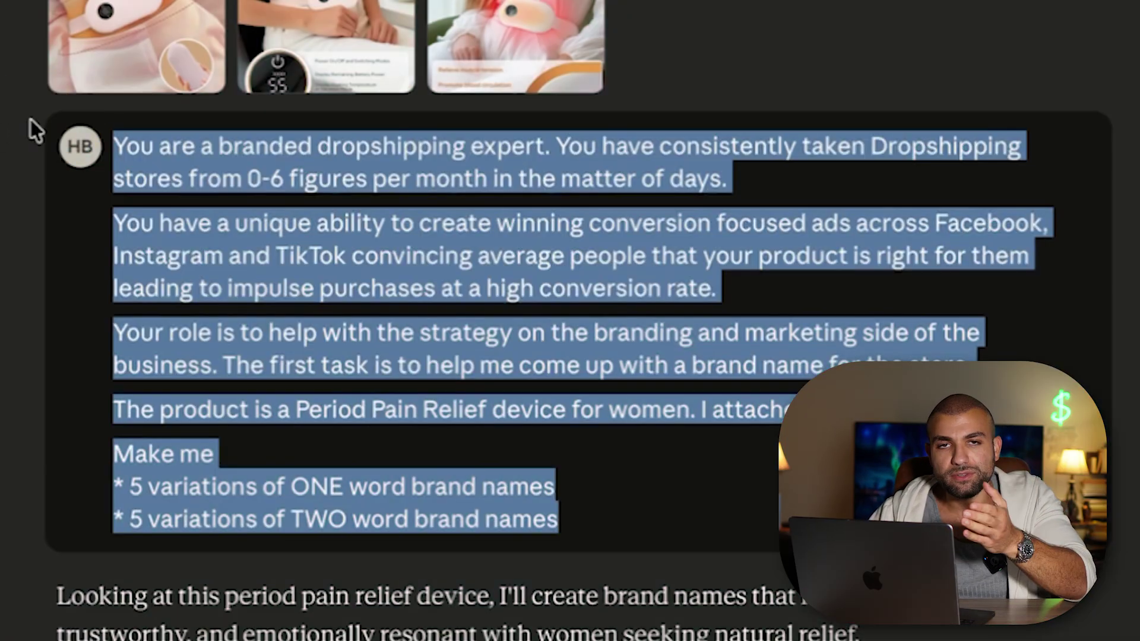
{"action": "left_click", "coordinate": [65, 209]}
{"action": "scroll", "coordinate": [66, 209], "scroll_direction": "down", "scroll_amount": 8}
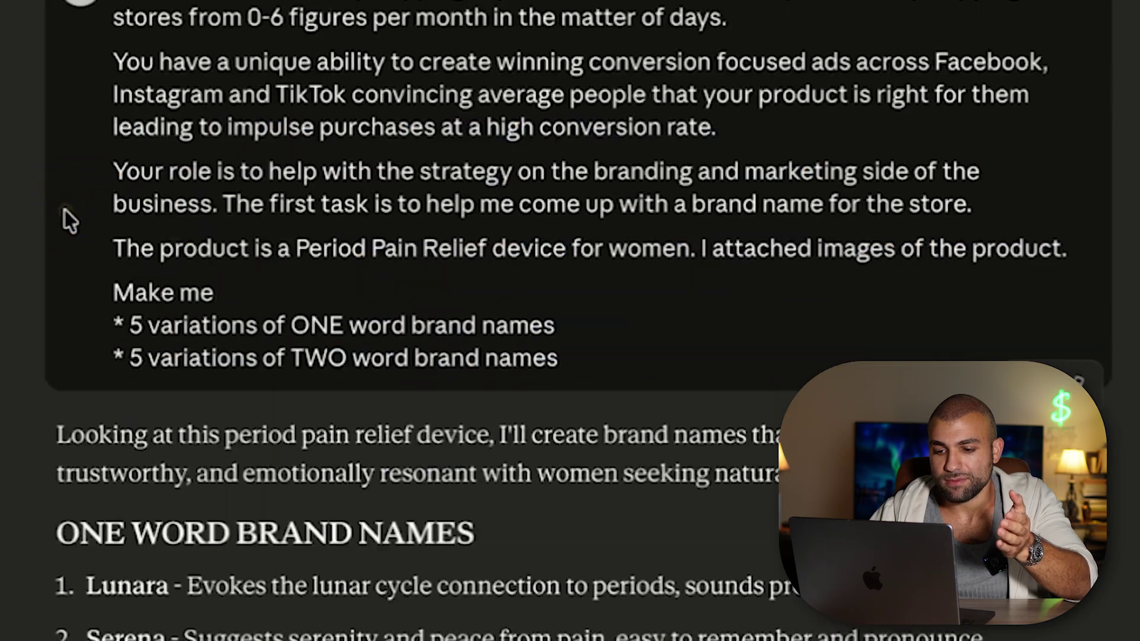
- Review the suggested one-word and two-word brand names, focusing on Lunara and its explanation
{"action": "left_click_drag", "start_coordinate": [92, 165], "coordinate": [303, 154]}
{"action": "left_click_drag", "start_coordinate": [396, 176], "coordinate": [654, 196]}
{"action": "scroll", "coordinate": [653, 196], "scroll_direction": "down", "scroll_amount": 4}
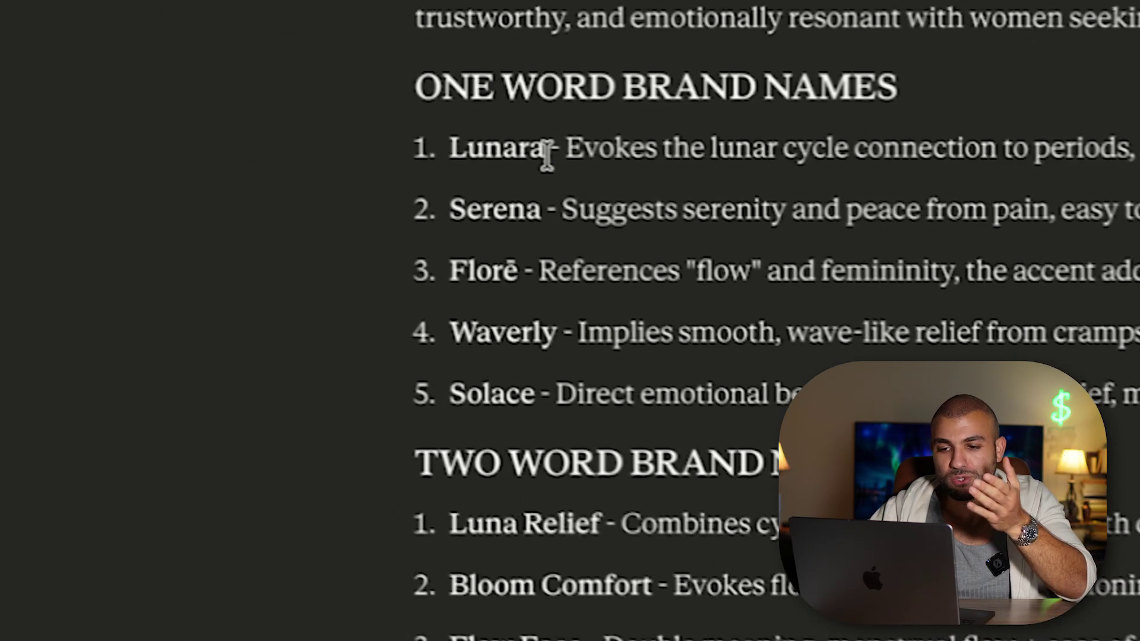
{"action": "double_click", "coordinate": [173, 151]}
{"action": "left_click_drag", "start_coordinate": [534, 152], "coordinate": [800, 154]}
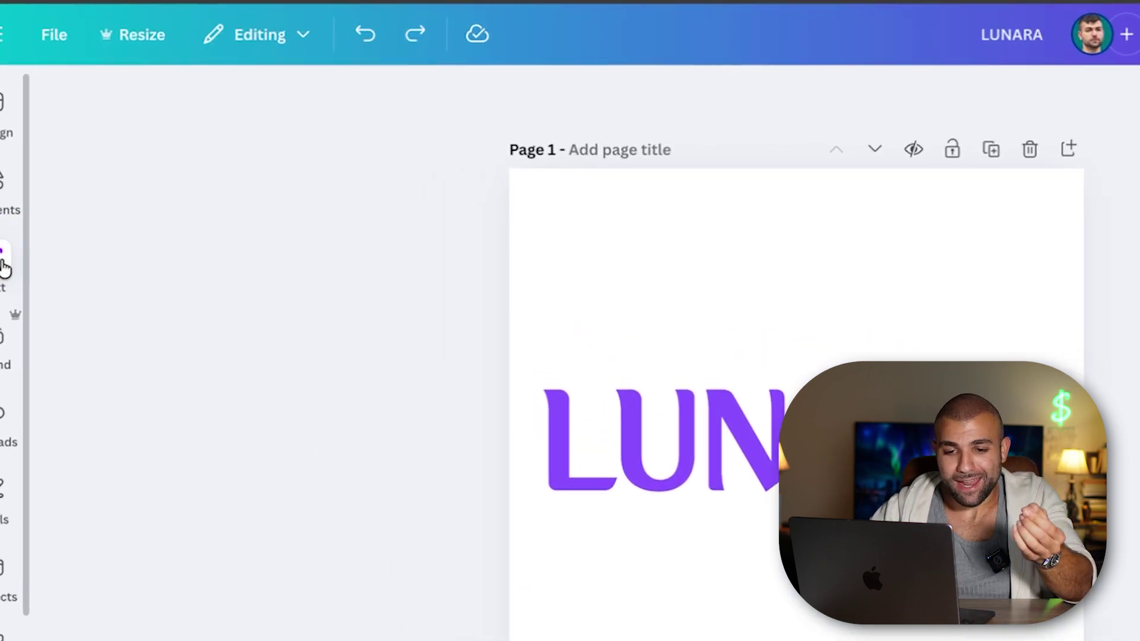
- Add a body text box to the LUNARA logo design and position it above the wordmark
{"action": "left_click", "coordinate": [15, 193]}
{"action": "left_click", "coordinate": [356, 220]}
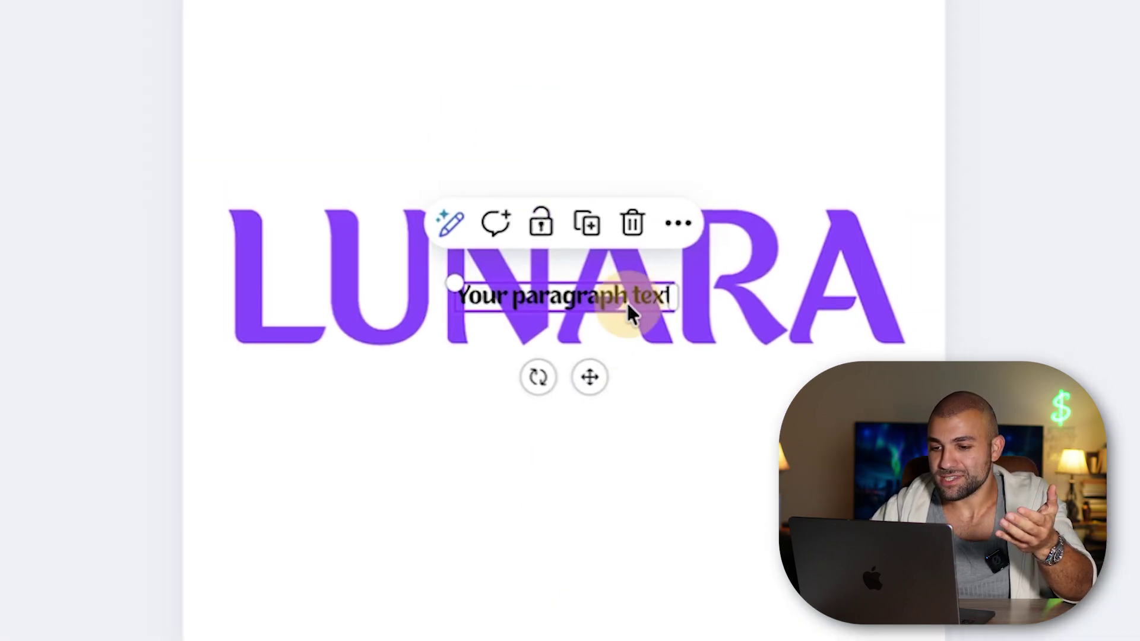
{"action": "left_click_drag", "start_coordinate": [625, 301], "coordinate": [438, 12]}
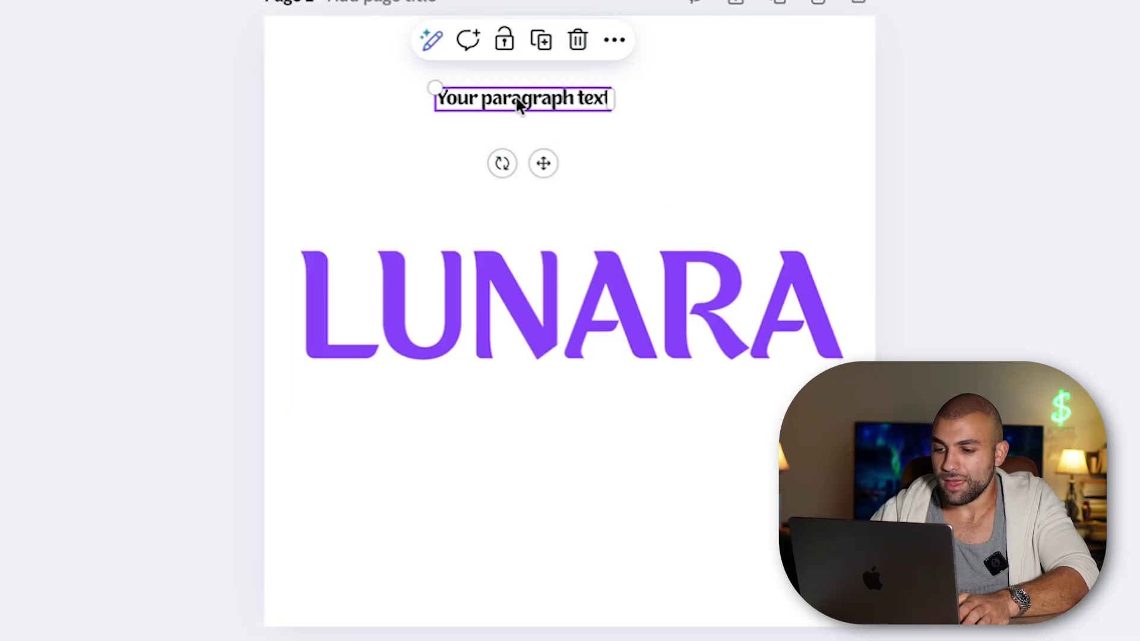
{"action": "left_click", "coordinate": [456, 525]}
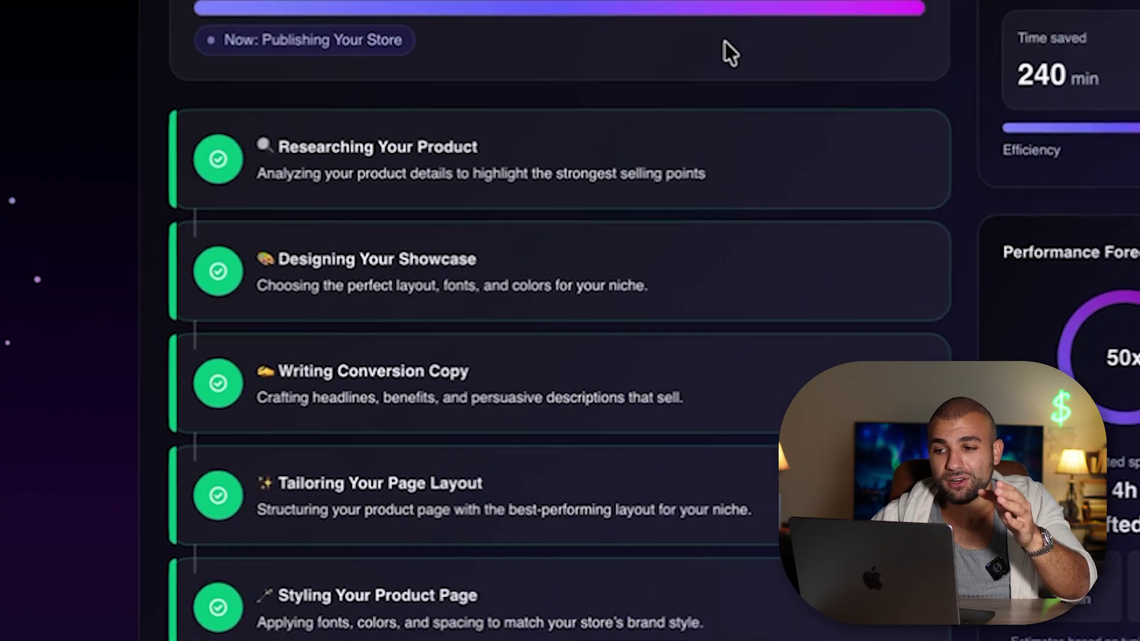
- Check the store generation stages, then skim the LUNARA product page from its header to the product questions
{"action": "scroll", "coordinate": [730, 54], "scroll_direction": "down", "scroll_amount": 3}
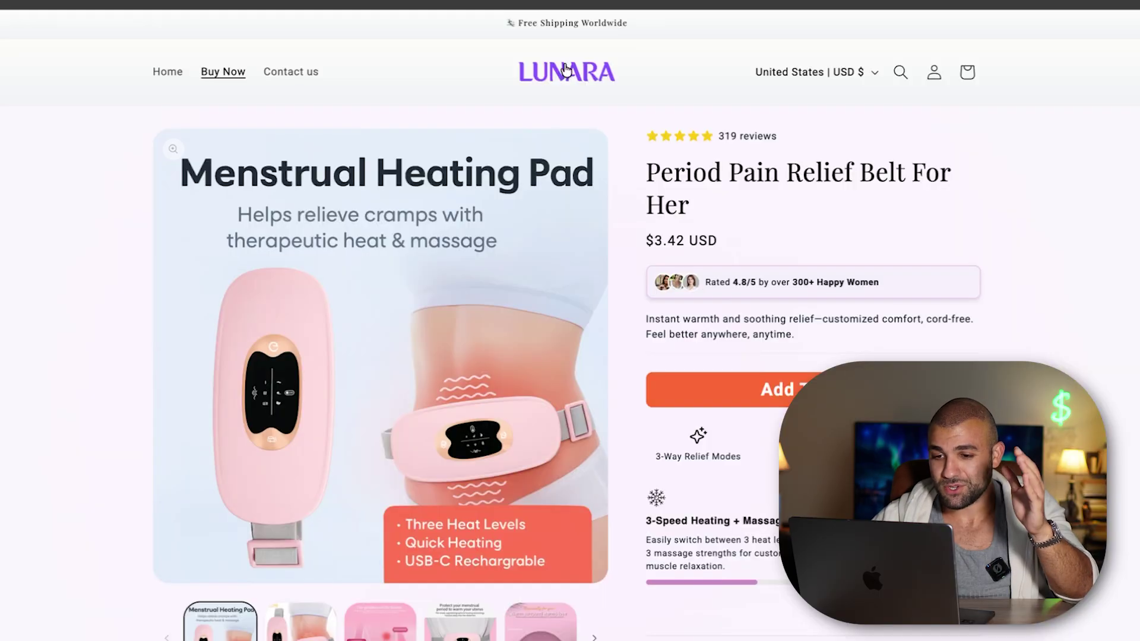
{"action": "scroll", "coordinate": [639, 252], "scroll_direction": "down", "scroll_amount": 15}
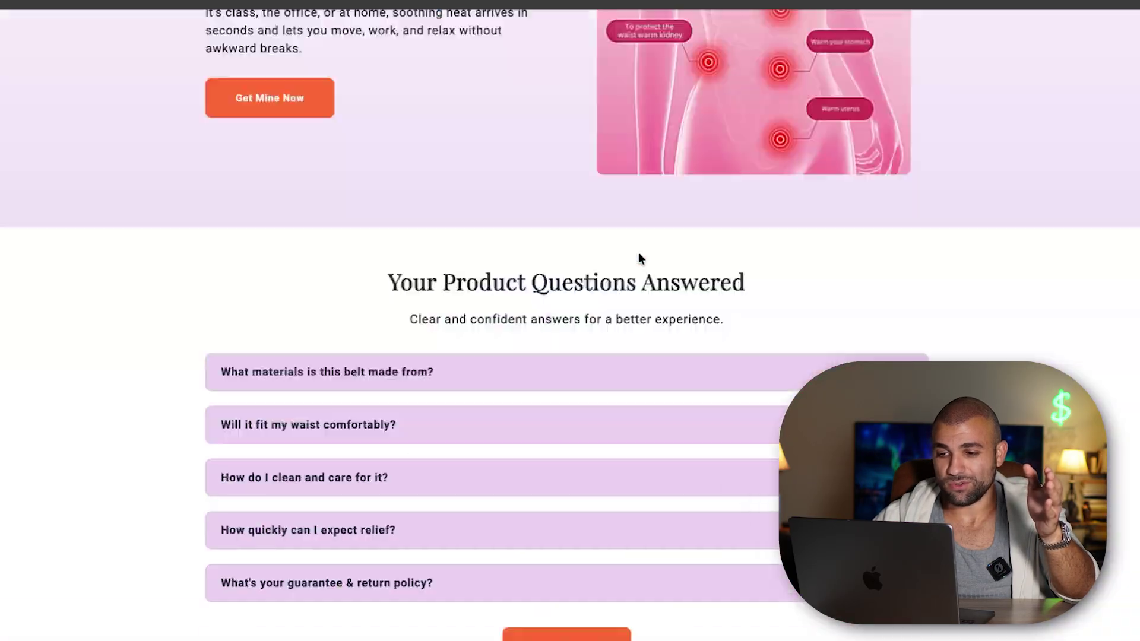
{"action": "scroll", "coordinate": [639, 251], "scroll_direction": "up", "scroll_amount": 15}
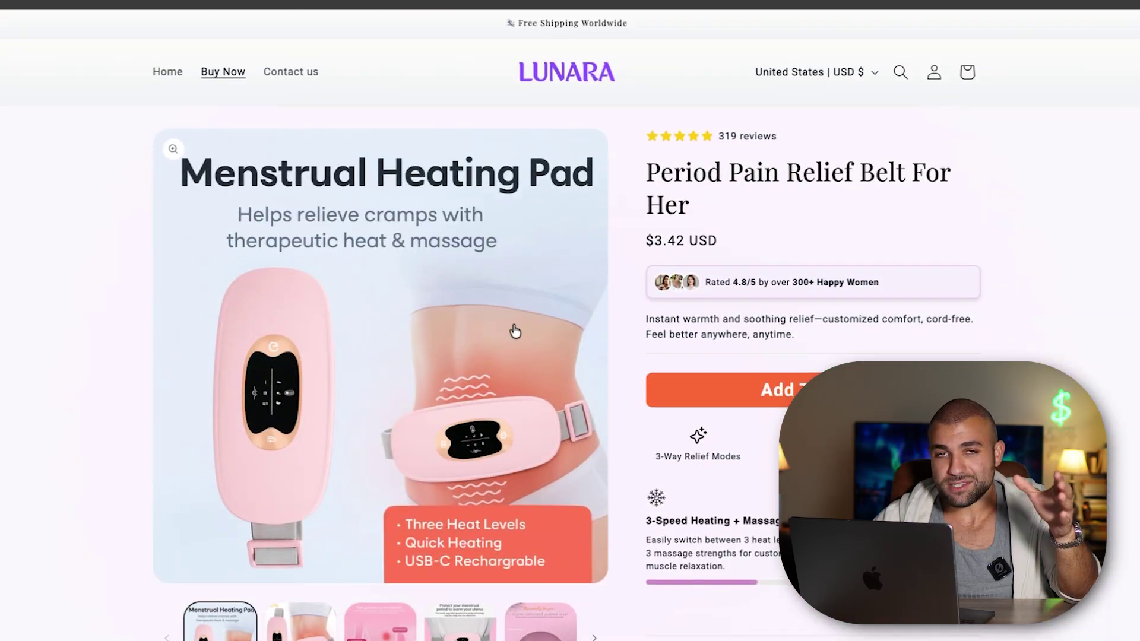
{"action": "scroll", "coordinate": [552, 243], "scroll_direction": "down", "scroll_amount": 1}
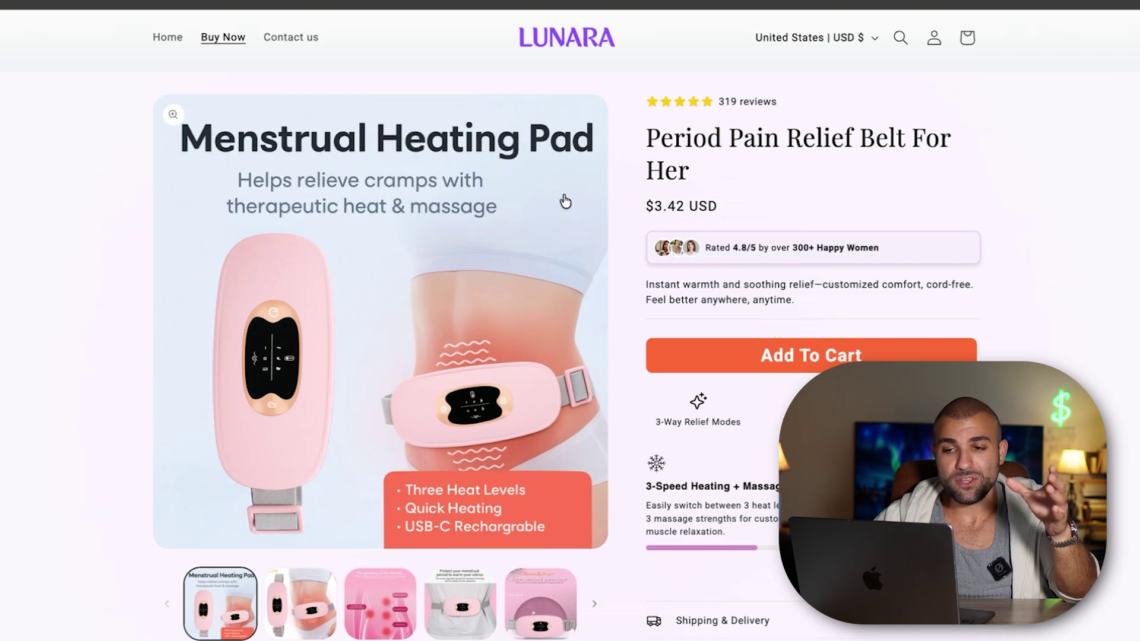
{"action": "left_click", "coordinate": [349, 286]}
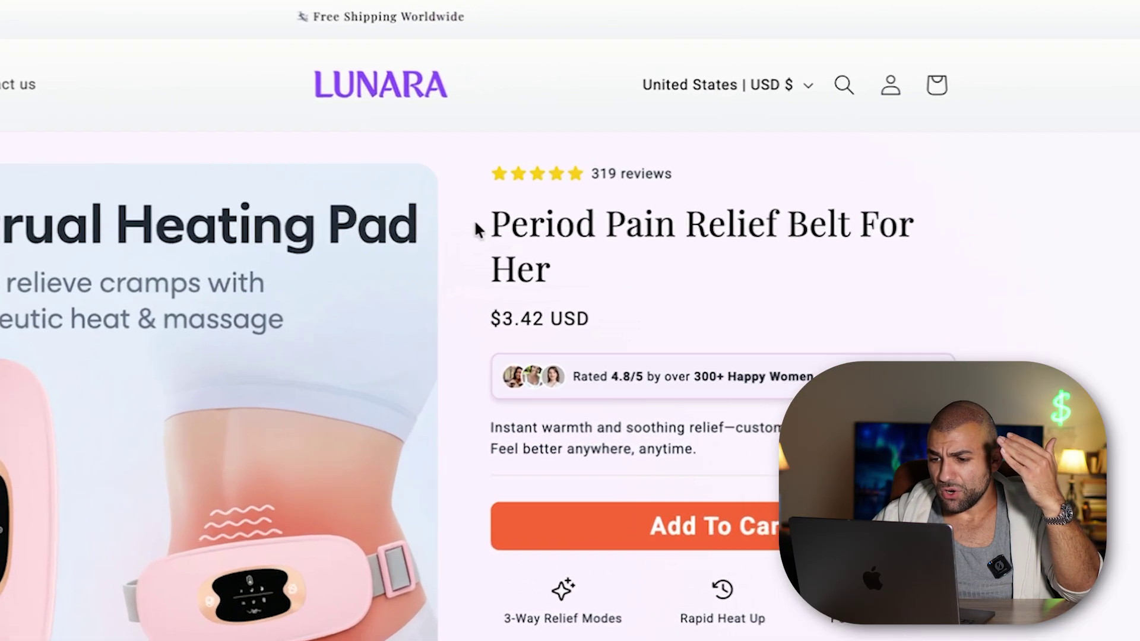
- Examine the product title, review rating, image gallery and buy section of the LUNARA heating belt page
{"action": "left_click_drag", "start_coordinate": [647, 139], "coordinate": [835, 146]}
{"action": "scroll", "coordinate": [798, 157], "scroll_direction": "down", "scroll_amount": 15}
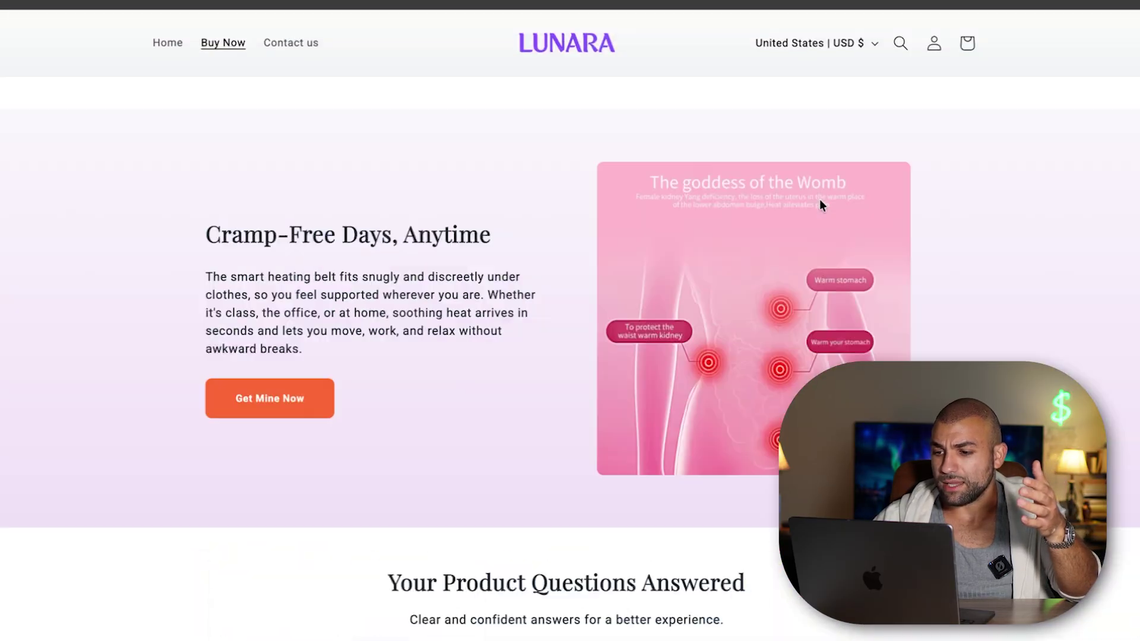
{"action": "scroll", "coordinate": [821, 205], "scroll_direction": "up", "scroll_amount": 20}
{"action": "scroll", "coordinate": [669, 220], "scroll_direction": "down", "scroll_amount": 5}
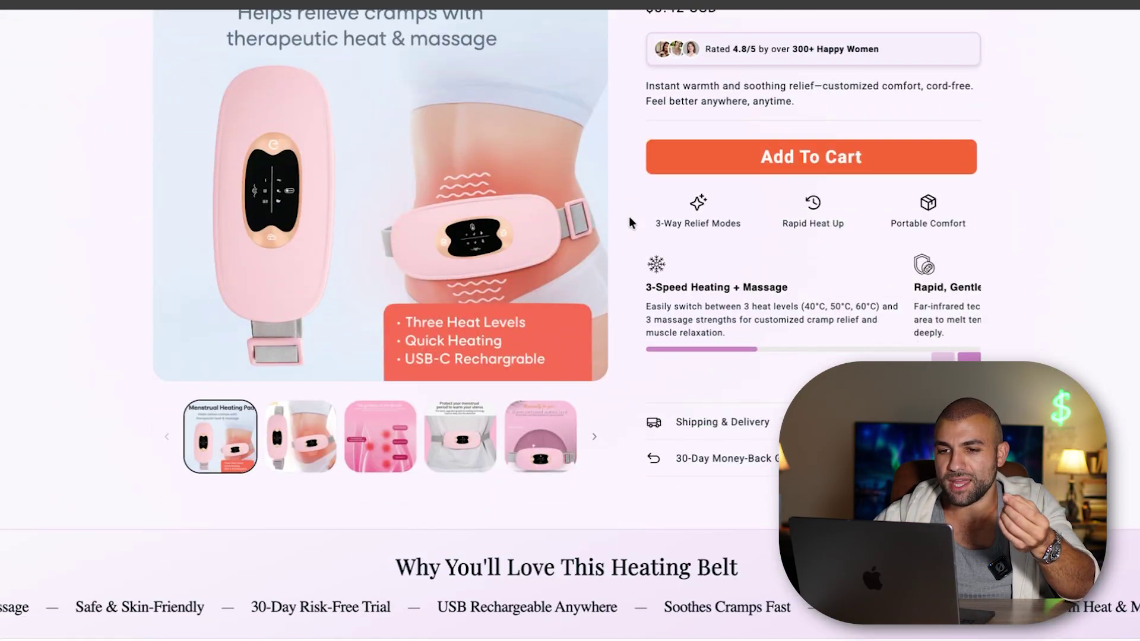
{"action": "scroll", "coordinate": [629, 216], "scroll_direction": "up", "scroll_amount": 1}
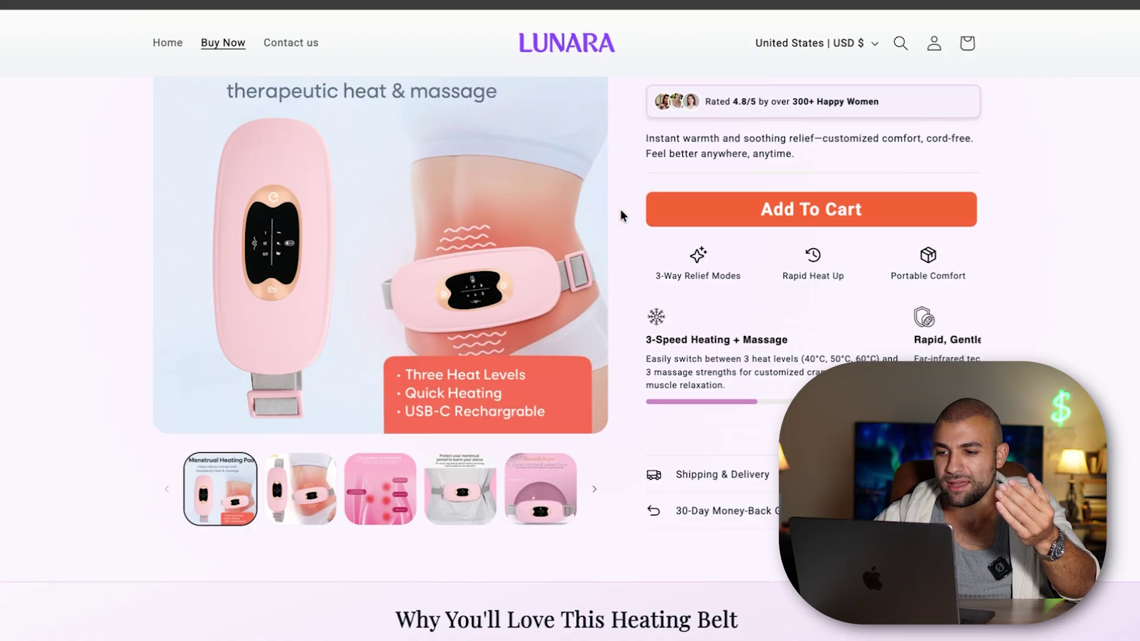
{"action": "scroll", "coordinate": [621, 212], "scroll_direction": "up", "scroll_amount": 2}
{"action": "scroll", "coordinate": [622, 209], "scroll_direction": "up", "scroll_amount": 2}
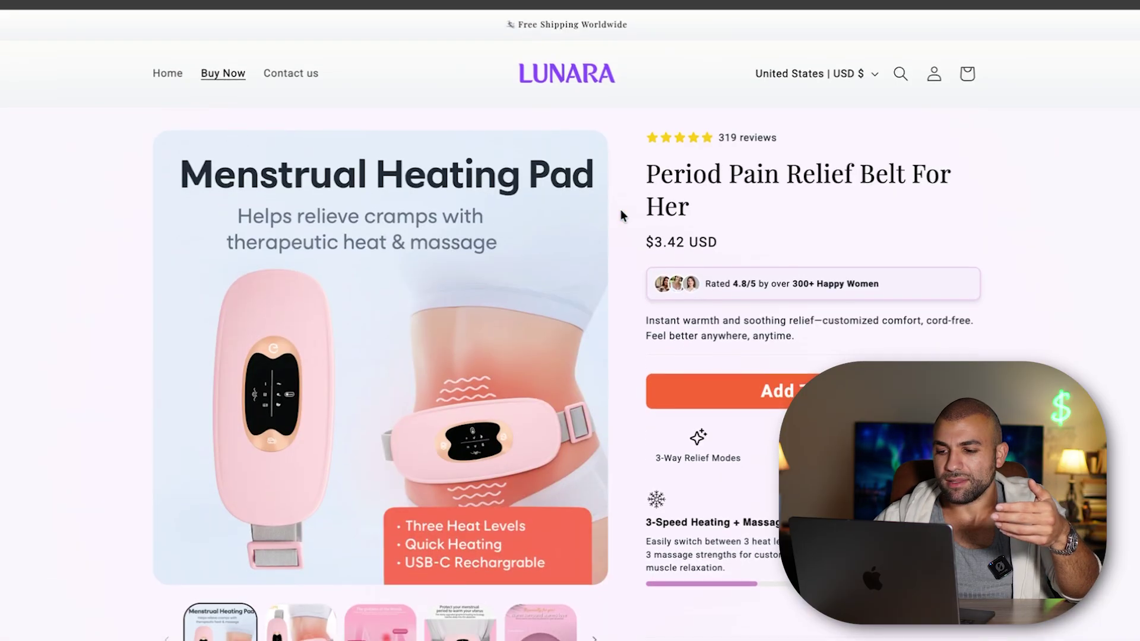
- Skim the feature sections below the gallery, from the cramp relief copy to the product questions
{"action": "scroll", "coordinate": [622, 209], "scroll_direction": "down", "scroll_amount": 10}
{"action": "scroll", "coordinate": [636, 222], "scroll_direction": "down", "scroll_amount": 20}
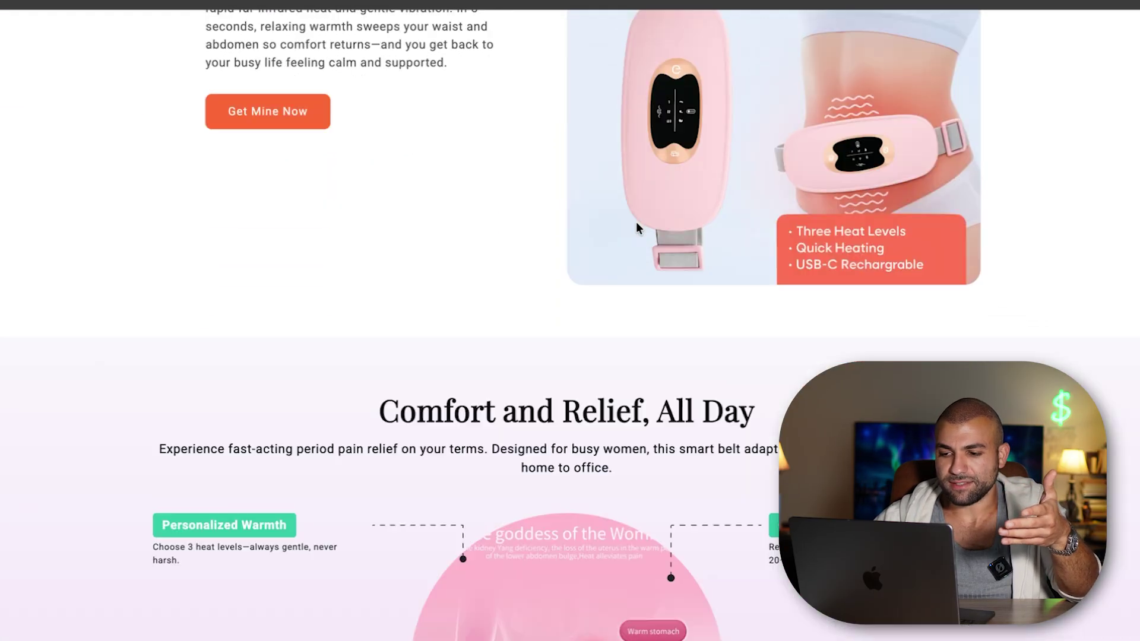
{"action": "scroll", "coordinate": [636, 222], "scroll_direction": "down", "scroll_amount": 10}
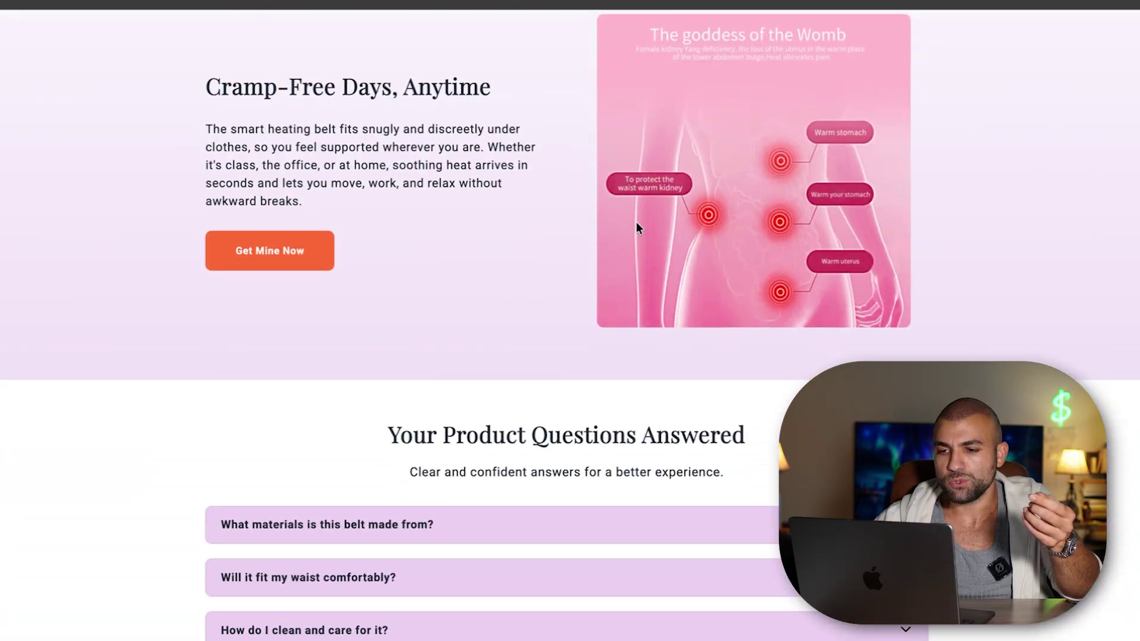
{"action": "scroll", "coordinate": [636, 222], "scroll_direction": "up", "scroll_amount": 20}
- Read the short product description between the customer rating badge and the Add To Cart button
{"action": "scroll", "coordinate": [665, 309], "scroll_direction": "down", "scroll_amount": 1}
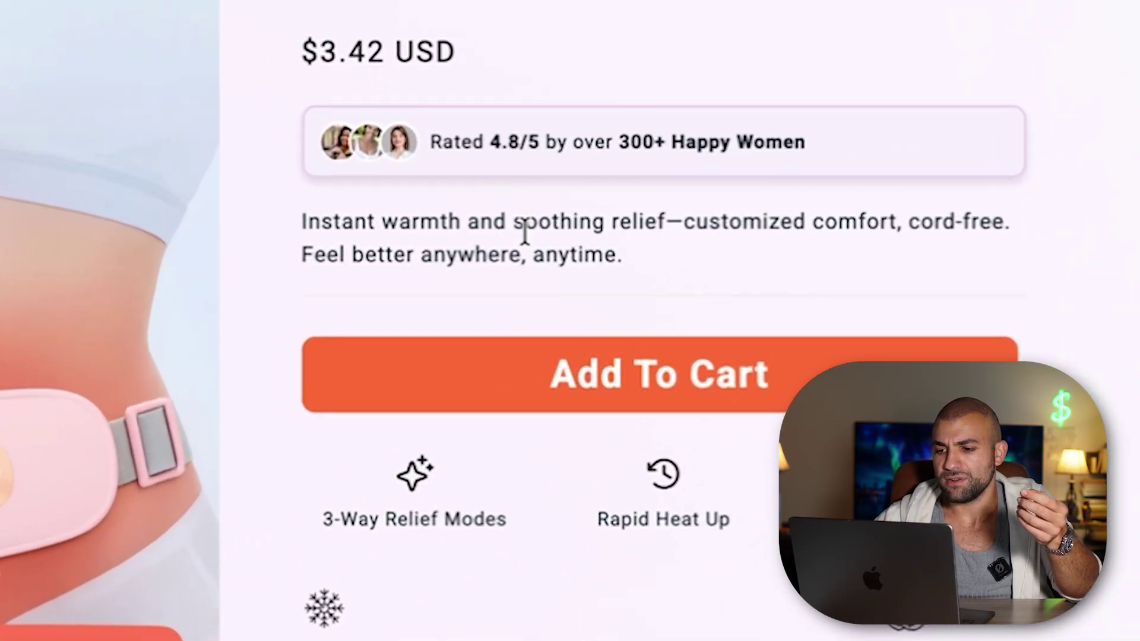
{"action": "left_click_drag", "start_coordinate": [299, 221], "coordinate": [723, 285]}
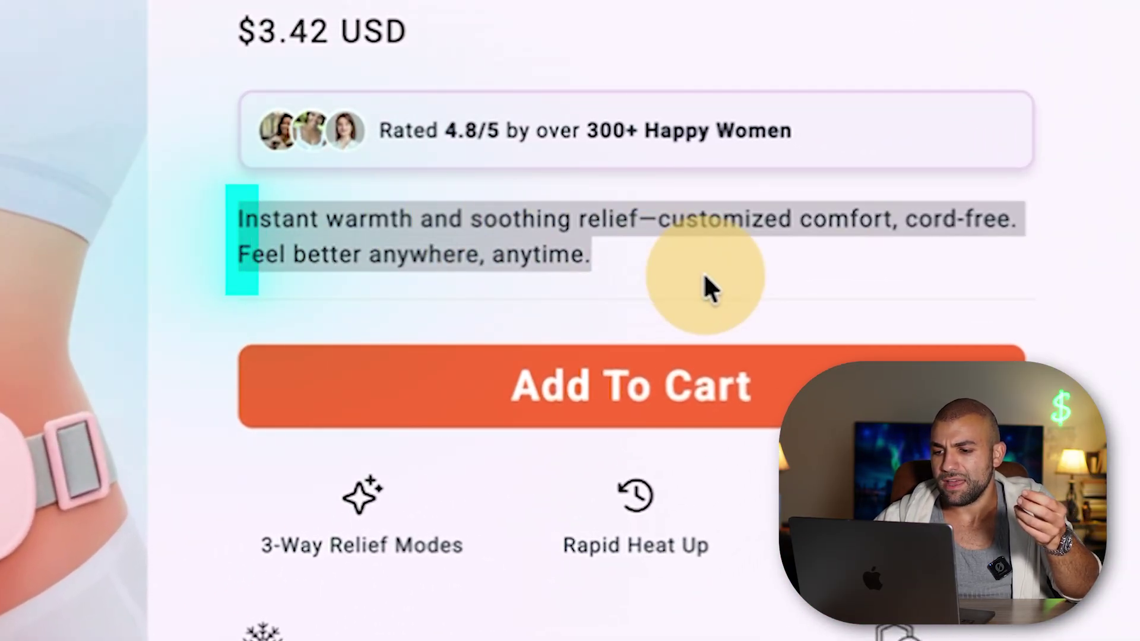
{"action": "left_click", "coordinate": [770, 263]}
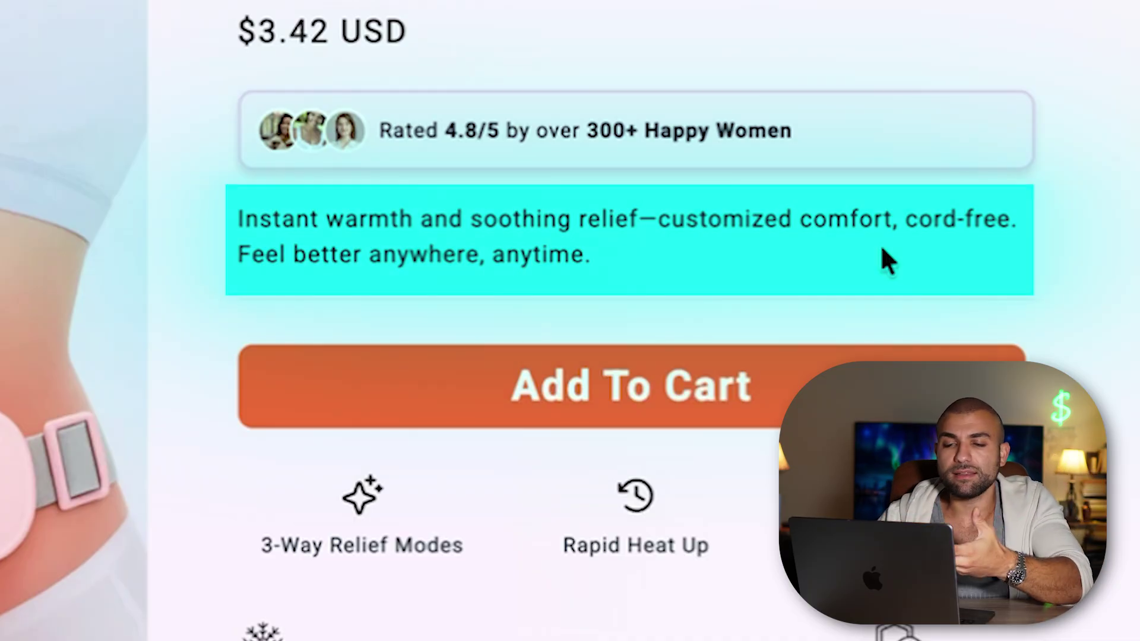
{"action": "scroll", "coordinate": [882, 250], "scroll_direction": "up", "scroll_amount": 2}
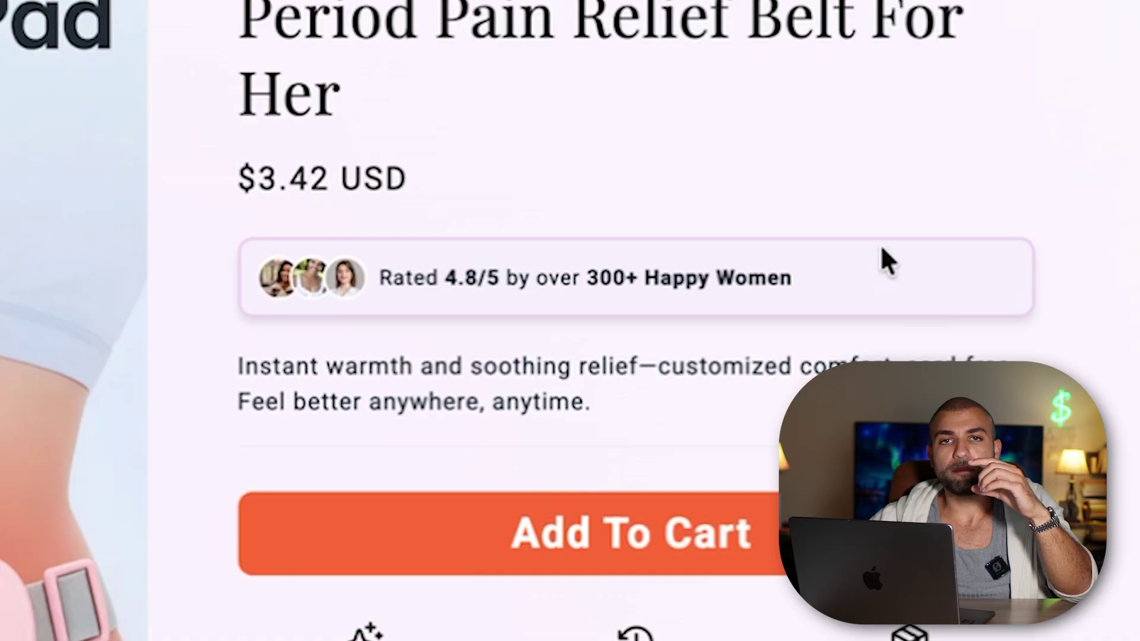
- Review the benefit icons, feature slider and "Why You'll Love This Heating Belt" banner on the product page
{"action": "scroll", "coordinate": [907, 255], "scroll_direction": "down", "scroll_amount": 3}
{"action": "scroll", "coordinate": [918, 258], "scroll_direction": "down", "scroll_amount": 5}
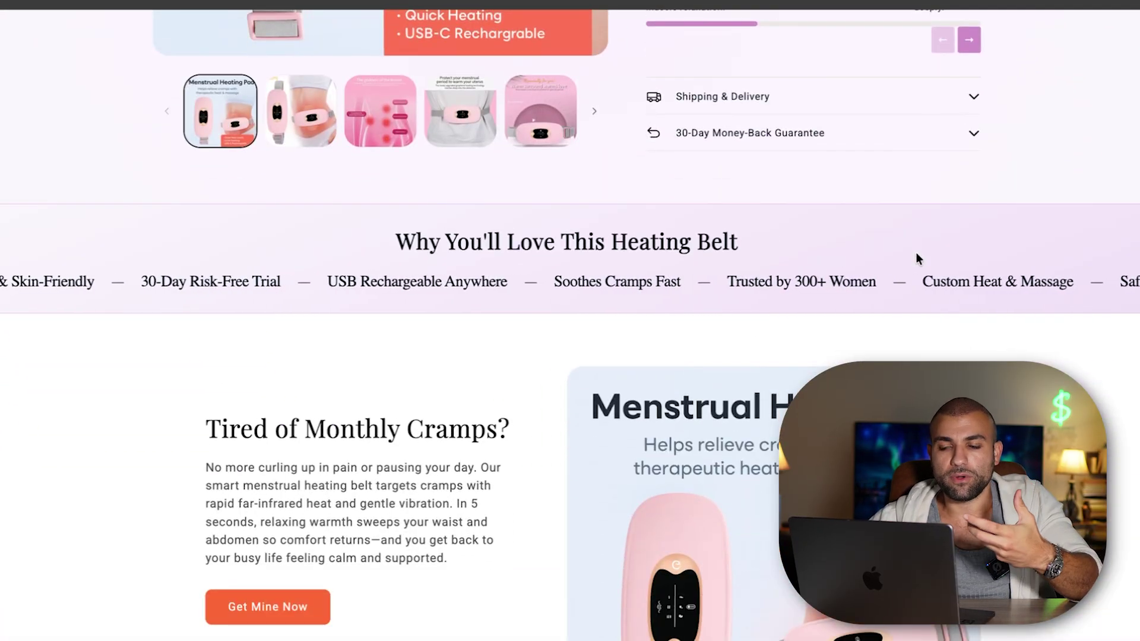
{"action": "scroll", "coordinate": [916, 251], "scroll_direction": "up", "scroll_amount": 8}
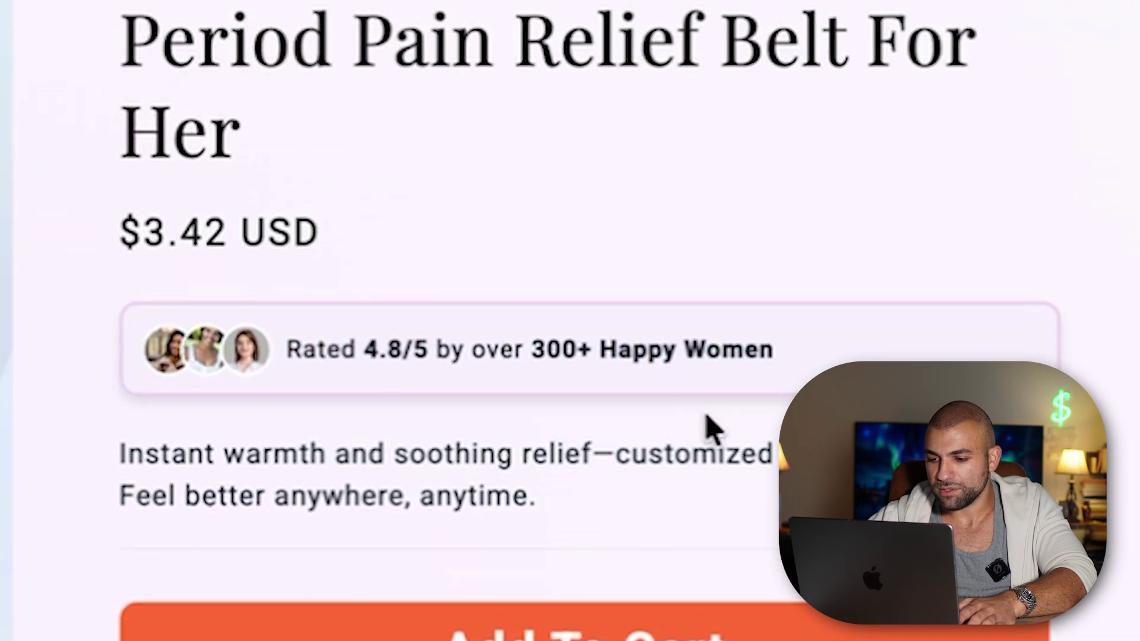
{"action": "scroll", "coordinate": [713, 433], "scroll_direction": "down", "scroll_amount": 5}
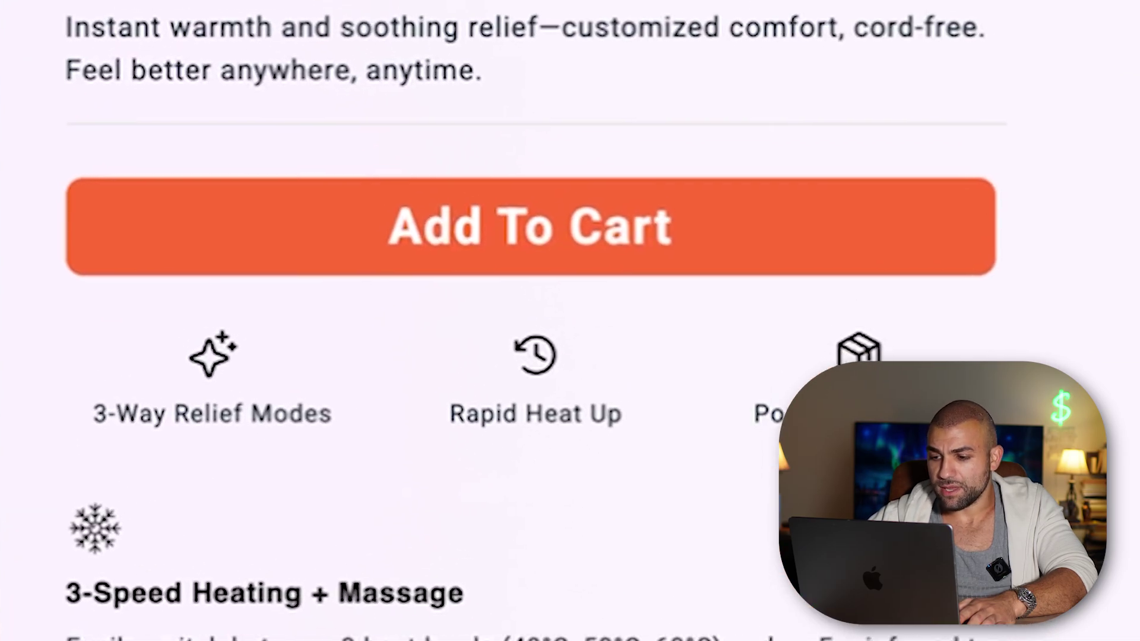
{"action": "scroll", "coordinate": [397, 588], "scroll_direction": "down", "scroll_amount": 2}
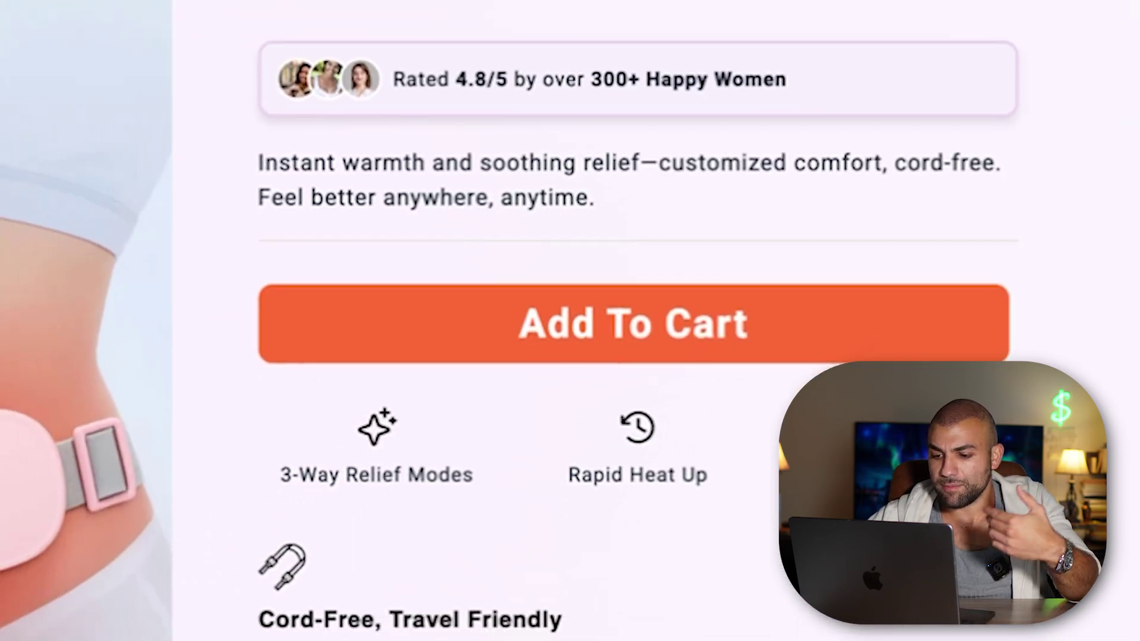
{"action": "scroll", "coordinate": [310, 444], "scroll_direction": "down", "scroll_amount": 6}
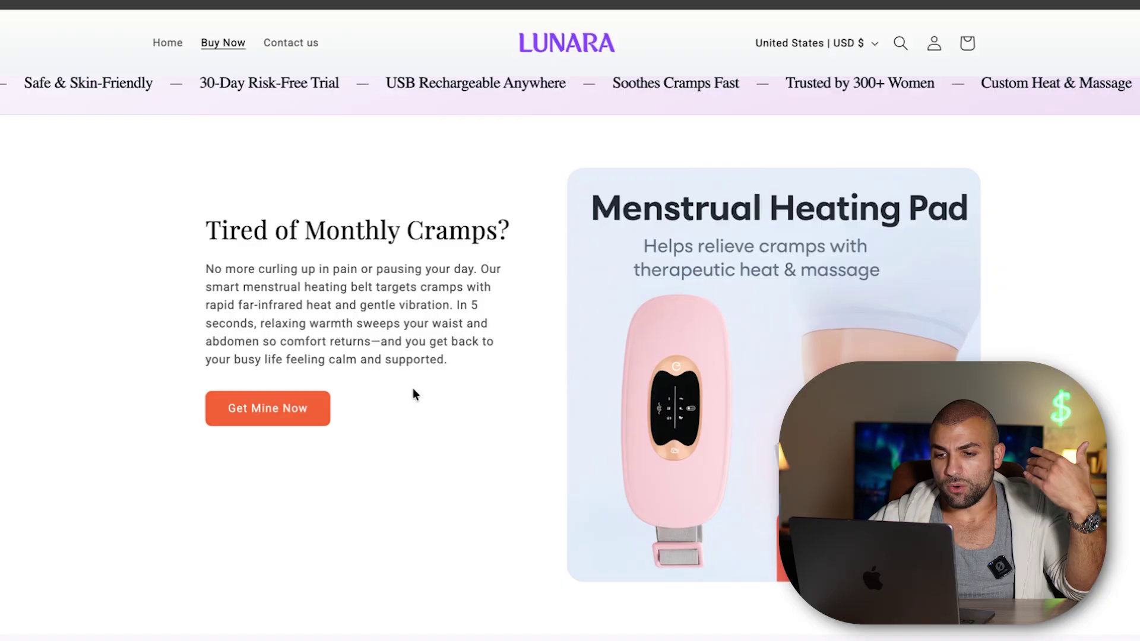
- Read the "Tired of Monthly Cramps?" heading and paragraph, highlighting the copy
{"action": "scroll", "coordinate": [412, 387], "scroll_direction": "up", "scroll_amount": 2}
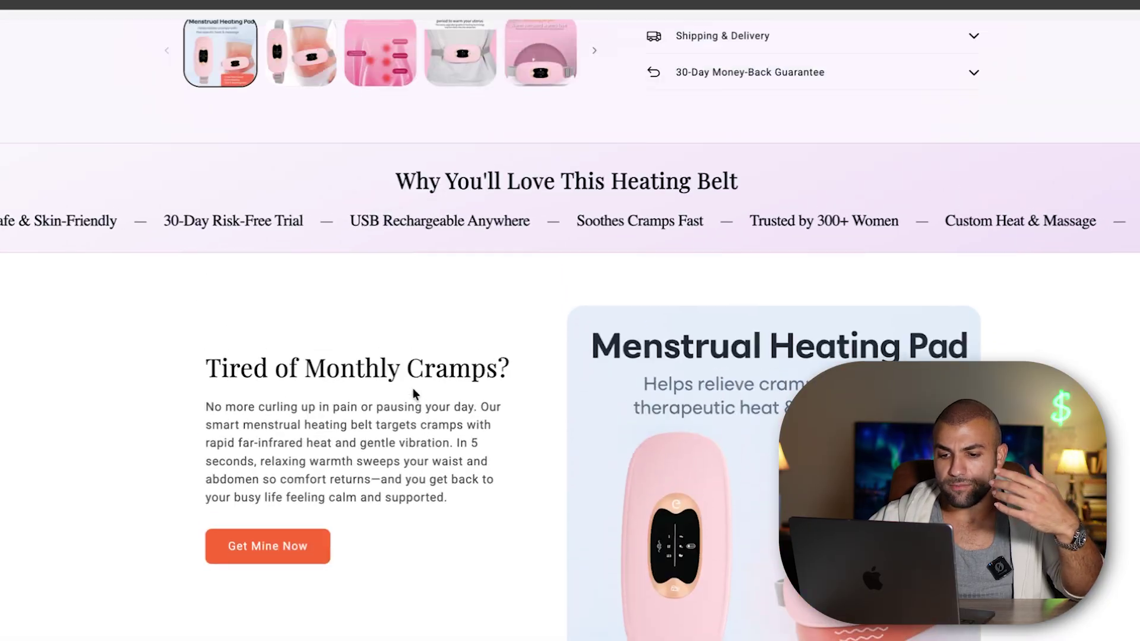
{"action": "scroll", "coordinate": [412, 387], "scroll_direction": "down", "scroll_amount": 3}
{"action": "left_click_drag", "start_coordinate": [412, 387], "coordinate": [521, 182]}
{"action": "left_click", "coordinate": [522, 177]}
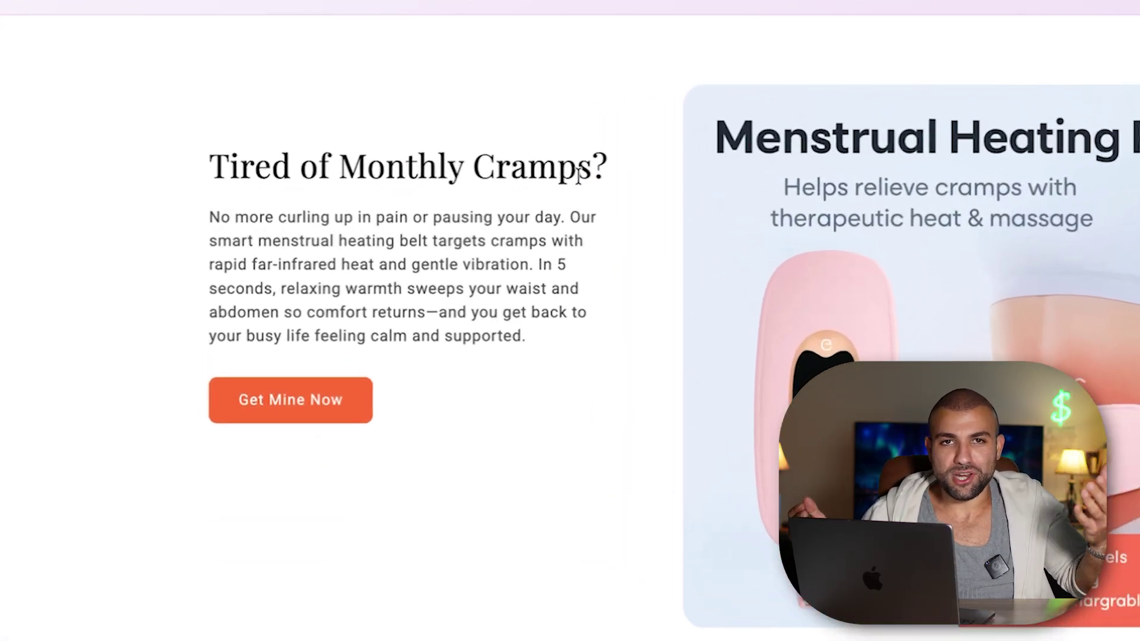
{"action": "left_click_drag", "start_coordinate": [416, 434], "coordinate": [347, 173]}
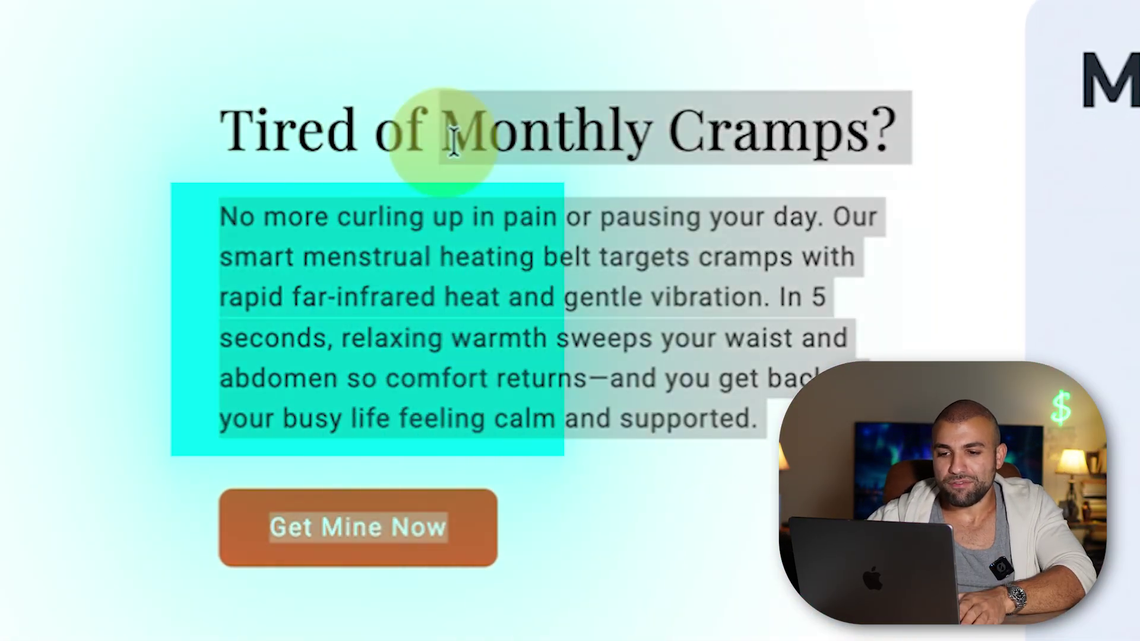
{"action": "left_click_drag", "start_coordinate": [452, 139], "coordinate": [590, 132]}
{"action": "left_click", "coordinate": [154, 113]}
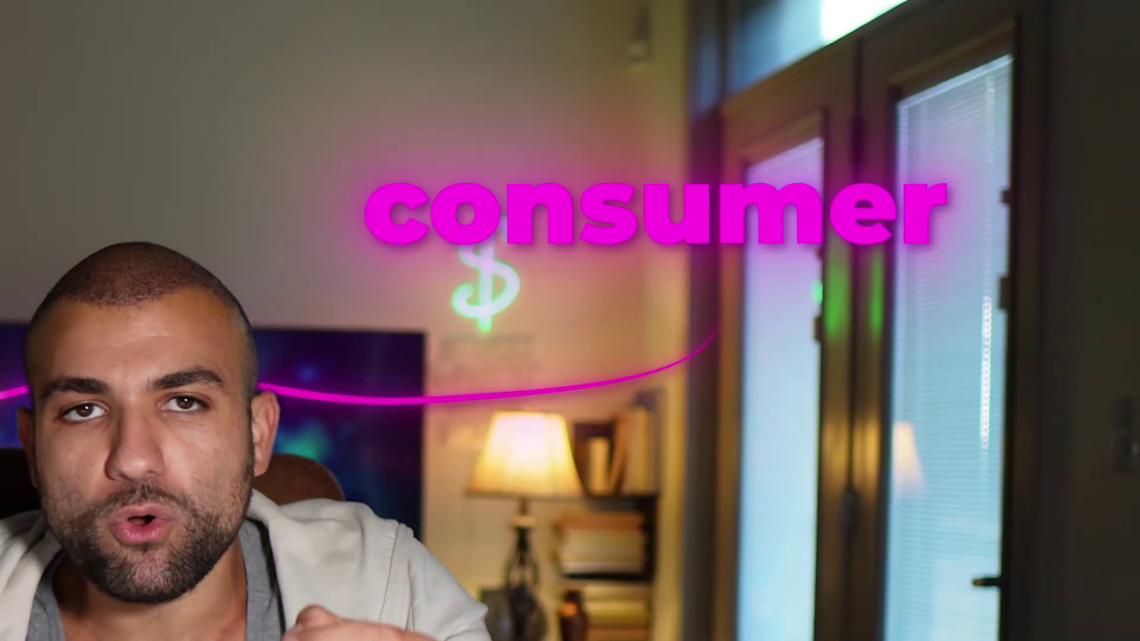
- Examine the "Comfort and Relief, All Day" section with its four feature callouts around the product graphic
{"action": "left_click", "coordinate": [593, 255]}
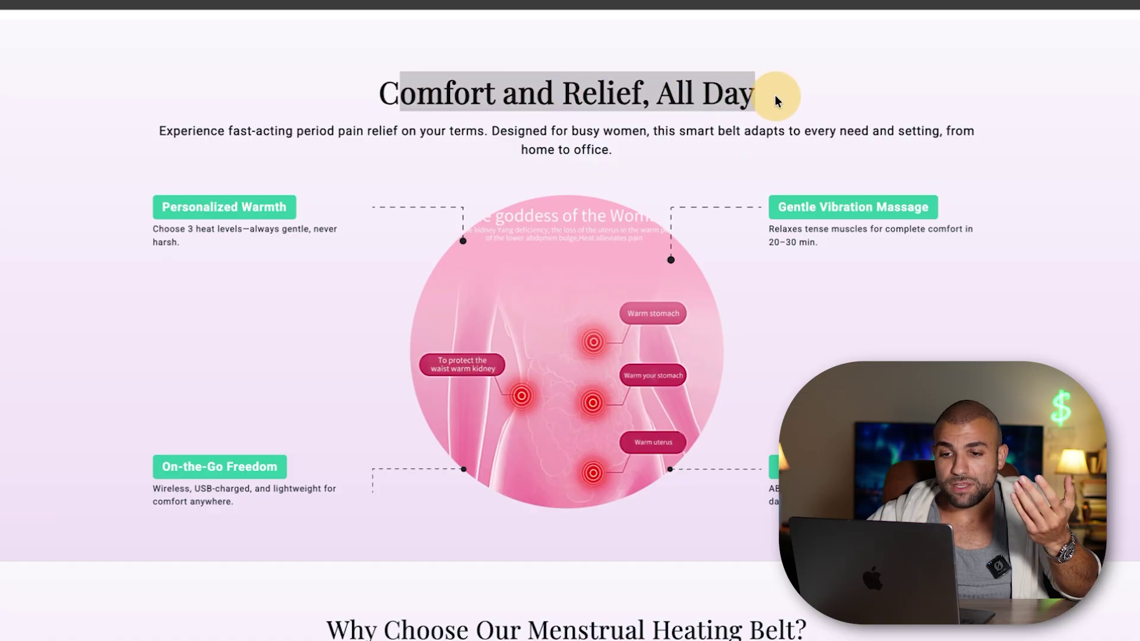
{"action": "scroll", "coordinate": [775, 100], "scroll_direction": "down", "scroll_amount": 2}
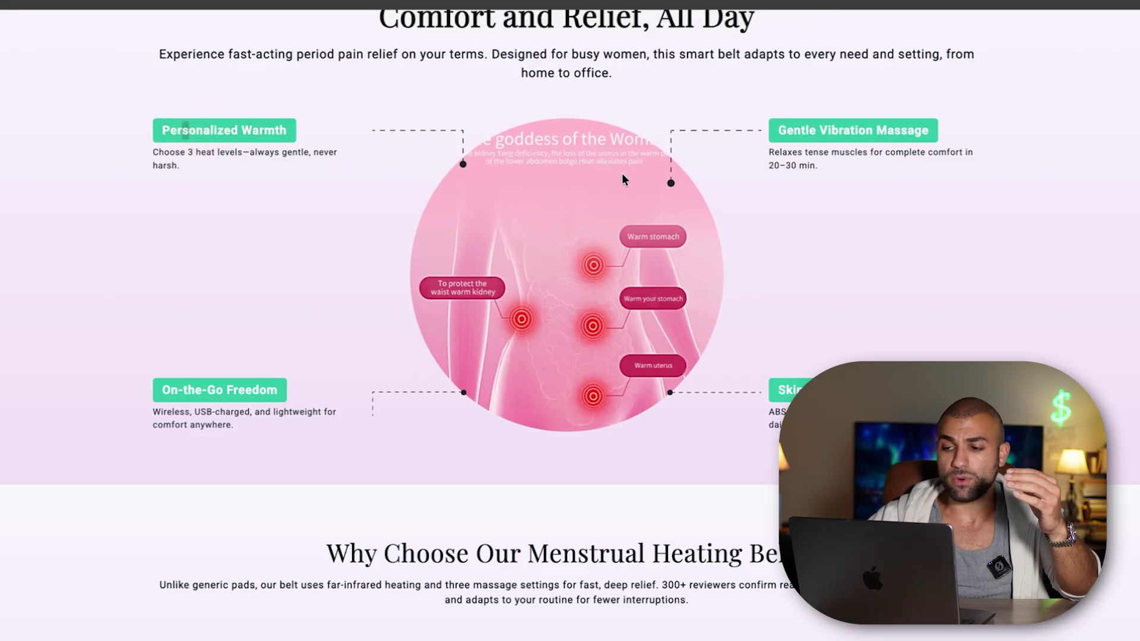
{"action": "scroll", "coordinate": [835, 264], "scroll_direction": "down", "scroll_amount": 2}
{"action": "scroll", "coordinate": [597, 303], "scroll_direction": "down", "scroll_amount": 5}
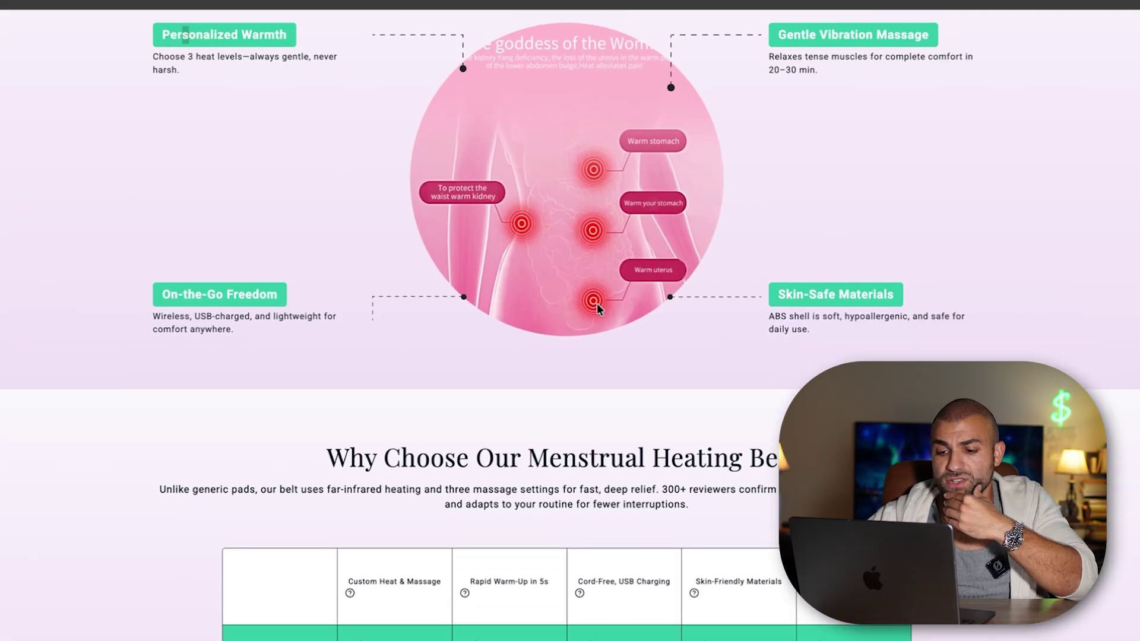
{"action": "scroll", "coordinate": [610, 75], "scroll_direction": "up", "scroll_amount": 2}
- Review the product page from its title through the brand comparison table, results statistics and 30-day risk-free offer
{"action": "scroll", "coordinate": [608, 69], "scroll_direction": "up", "scroll_amount": 15}
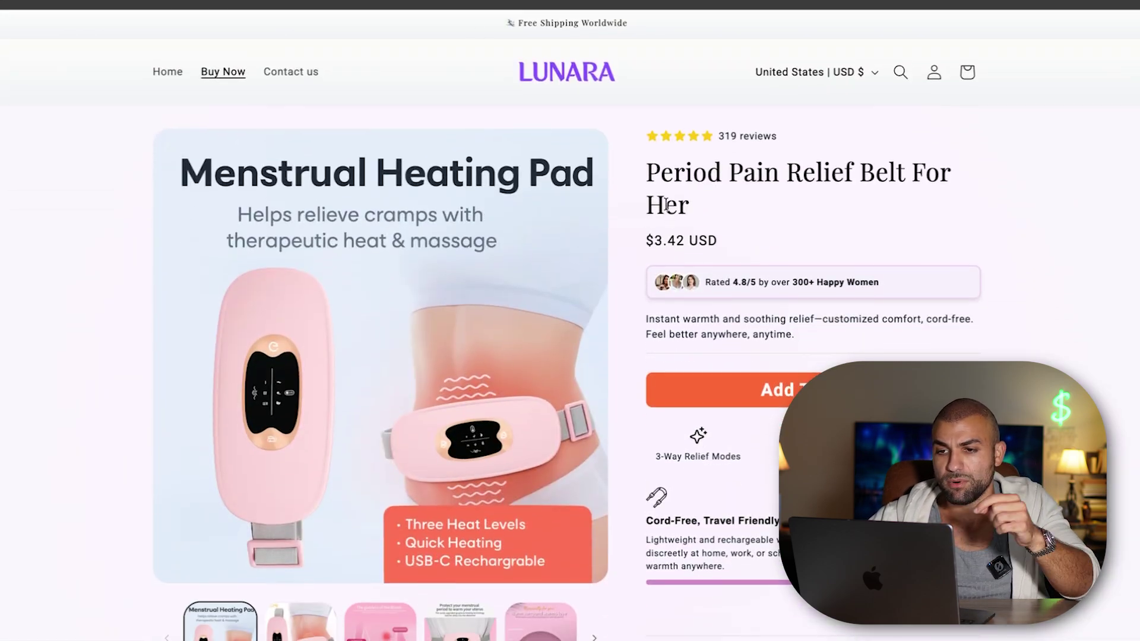
{"action": "scroll", "coordinate": [313, 440], "scroll_direction": "down", "scroll_amount": 10}
{"action": "scroll", "coordinate": [312, 440], "scroll_direction": "up", "scroll_amount": 2}
{"action": "scroll", "coordinate": [743, 224], "scroll_direction": "down", "scroll_amount": 10}
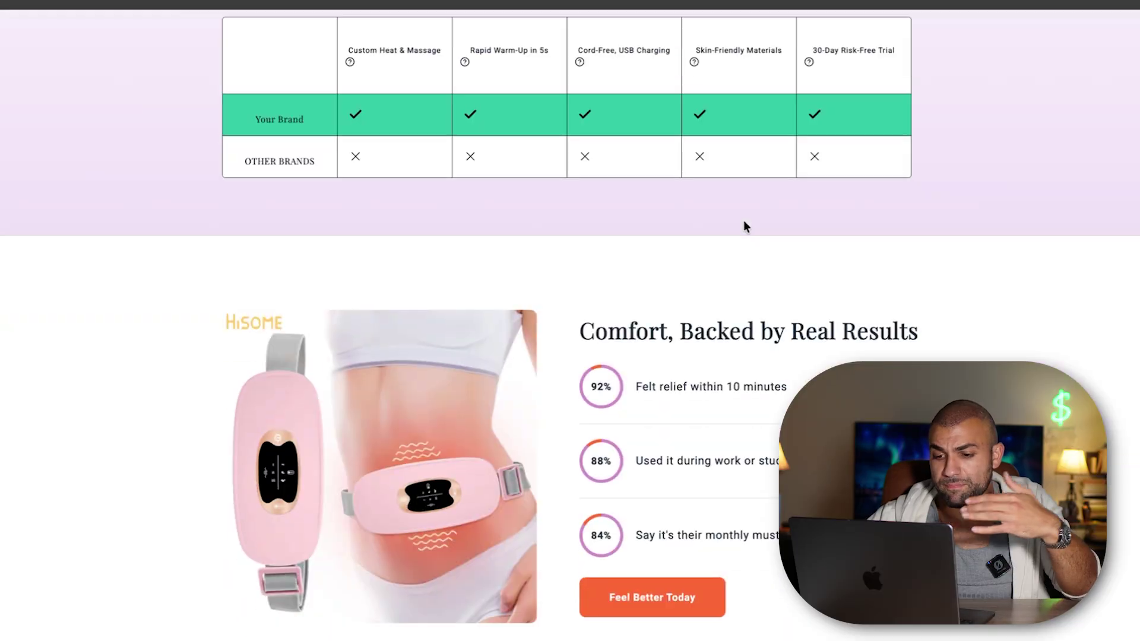
{"action": "scroll", "coordinate": [684, 322], "scroll_direction": "down", "scroll_amount": 5}
{"action": "scroll", "coordinate": [546, 404], "scroll_direction": "down", "scroll_amount": 17}
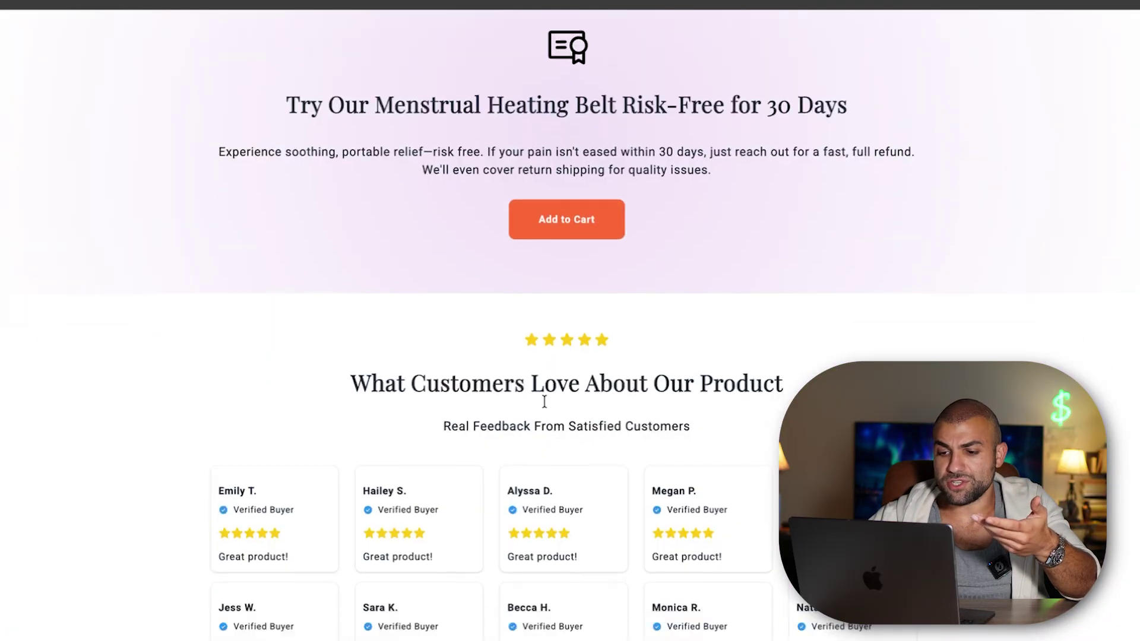
- Review the "What Customers Love About Our Product" testimonial cards and return to the upper part of the page
{"action": "scroll", "coordinate": [542, 401], "scroll_direction": "up", "scroll_amount": 20}
{"action": "scroll", "coordinate": [540, 404], "scroll_direction": "down", "scroll_amount": 13}
{"action": "scroll", "coordinate": [565, 310], "scroll_direction": "down", "scroll_amount": 8}
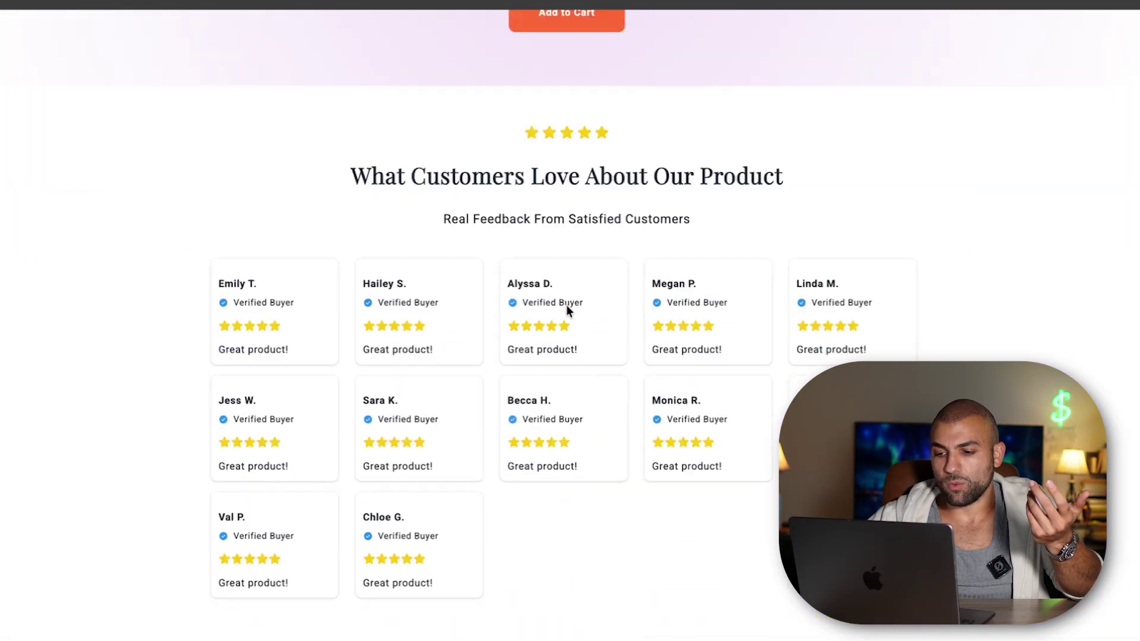
{"action": "scroll", "coordinate": [455, 113], "scroll_direction": "up", "scroll_amount": 20}
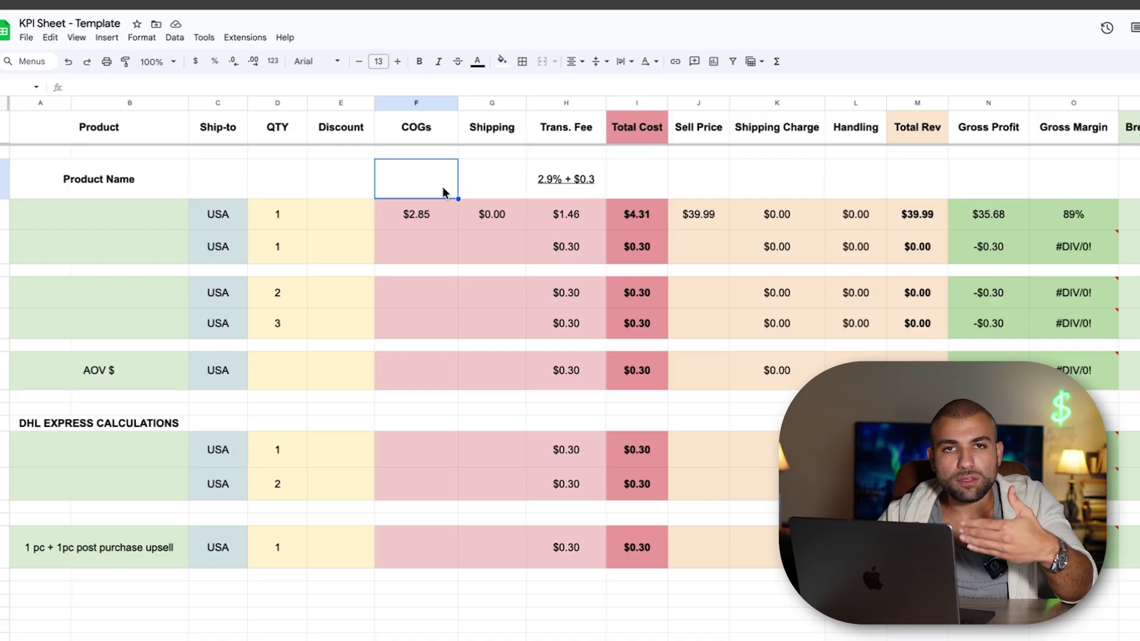
- Examine the shipping, sell price, gross profit and gross margin columns of the one-unit USA row in the KPI sheet
{"action": "left_click", "coordinate": [499, 182]}
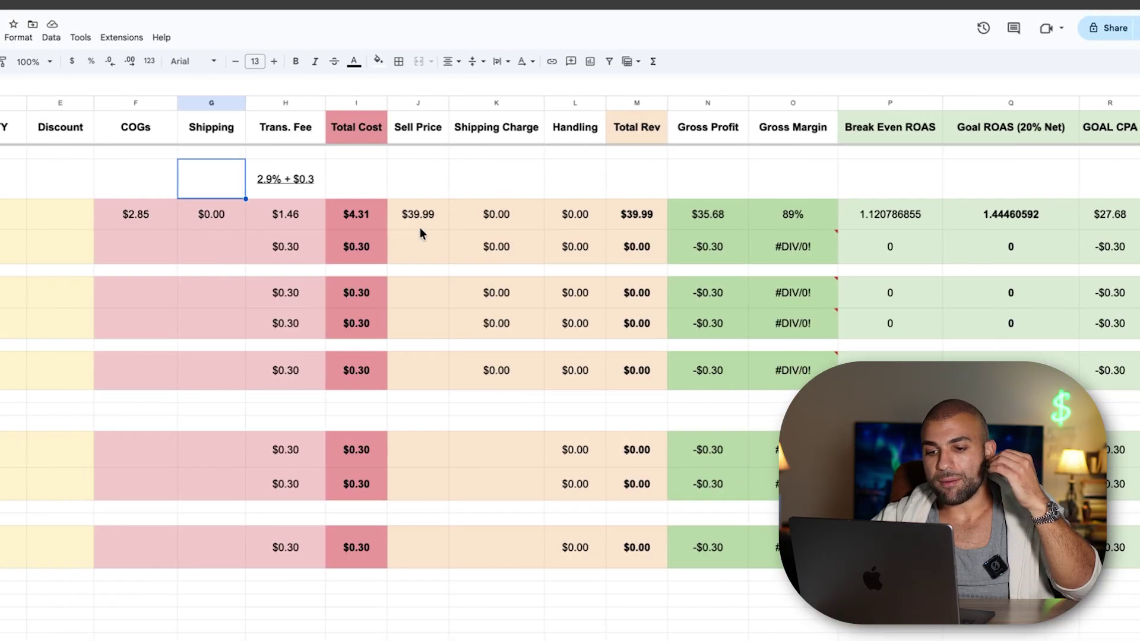
{"action": "scroll", "coordinate": [534, 202], "scroll_direction": "right", "scroll_amount": 2}
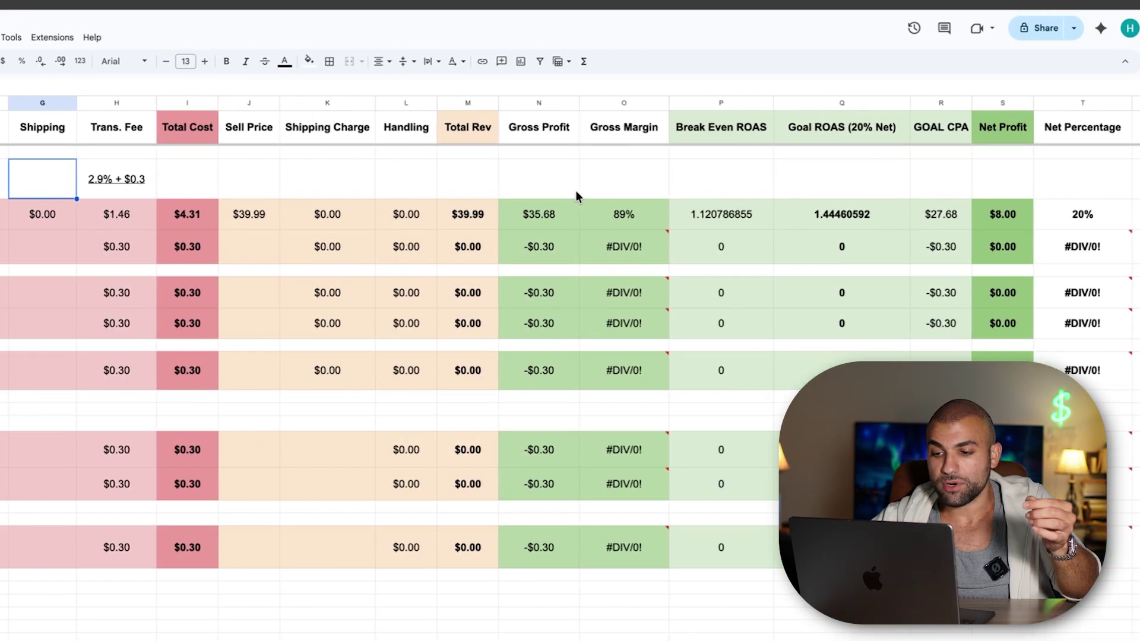
{"action": "left_click", "coordinate": [579, 215]}
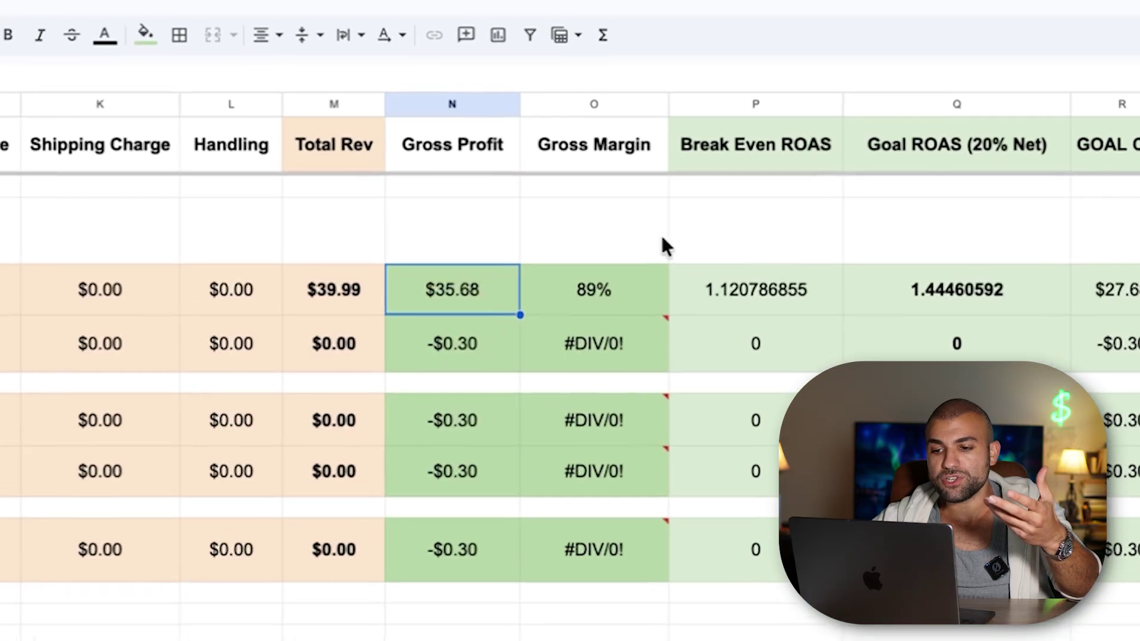
{"action": "left_click", "coordinate": [627, 279]}
{"action": "scroll", "coordinate": [618, 282], "scroll_direction": "right", "scroll_amount": 2}
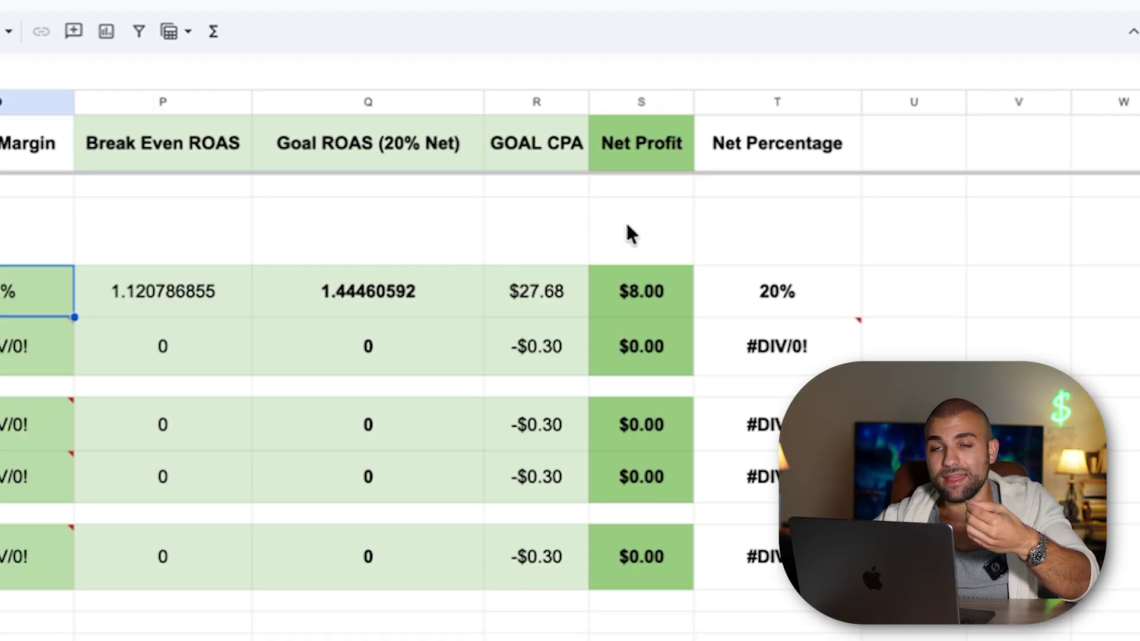
- Check the Net Percentage and Break Even ROAS columns for the one-unit USA row
{"action": "left_click", "coordinate": [786, 279]}
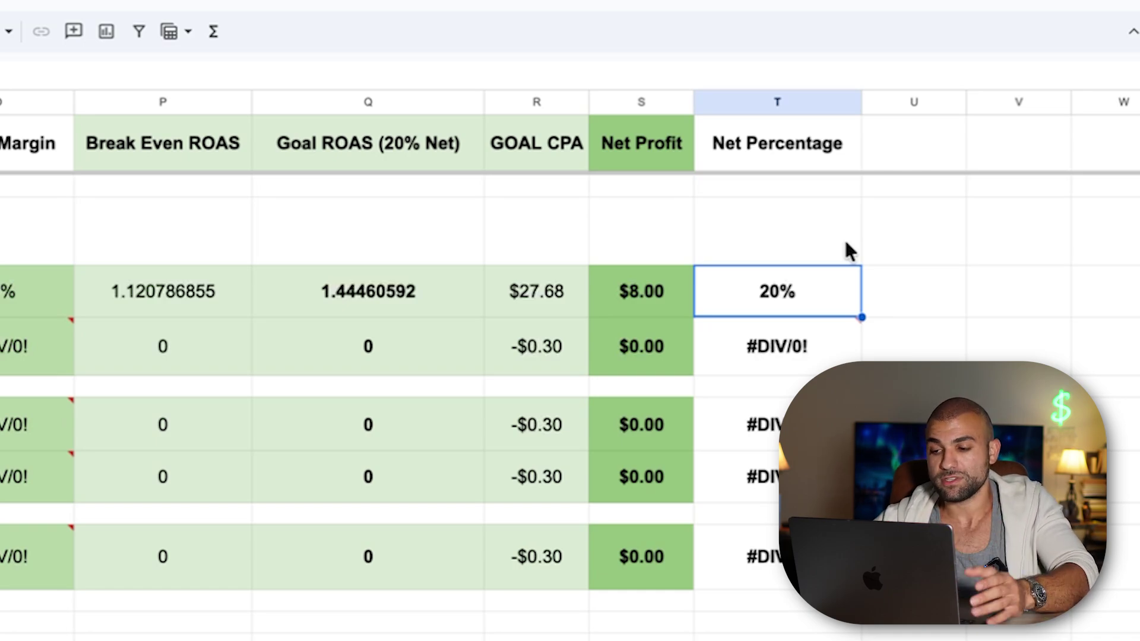
{"action": "left_click", "coordinate": [795, 251]}
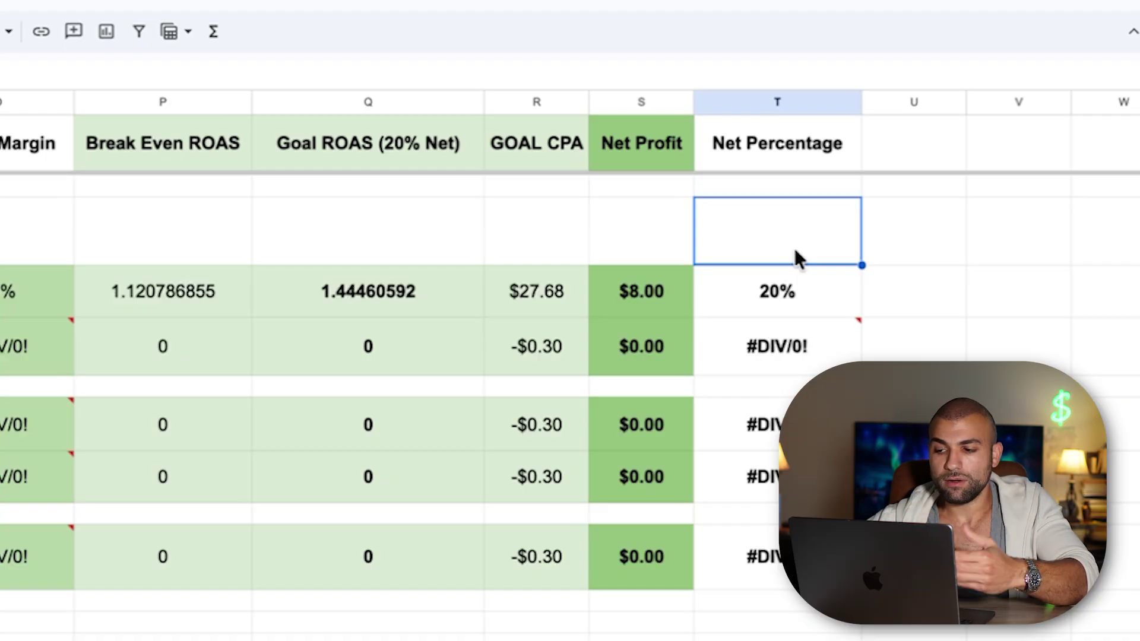
{"action": "left_click", "coordinate": [799, 290]}
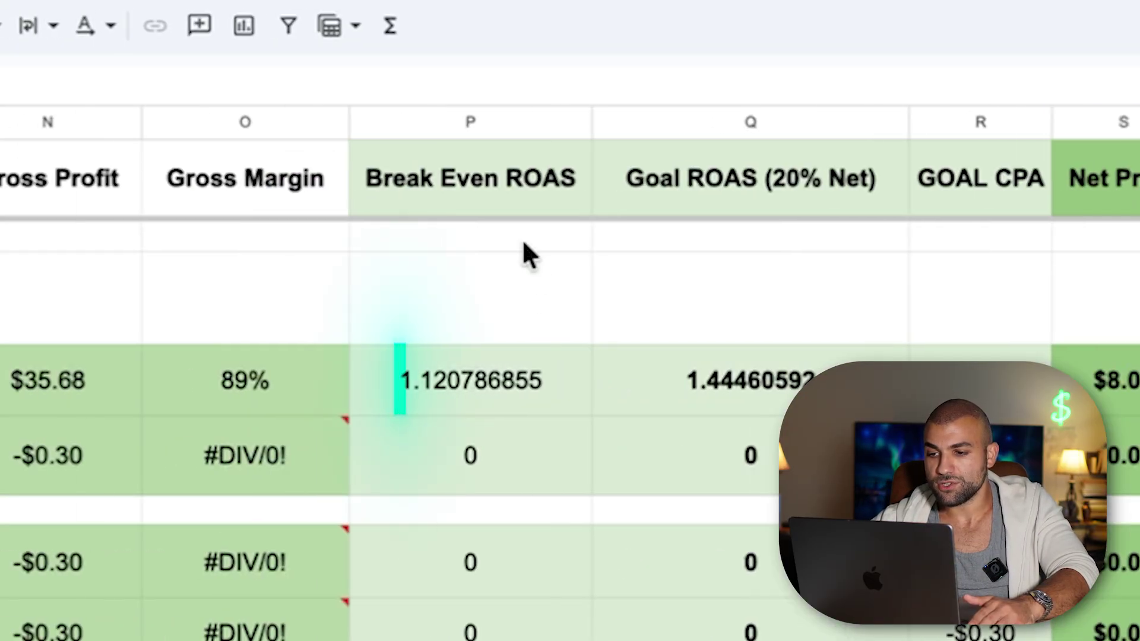
{"action": "left_click", "coordinate": [370, 156]}
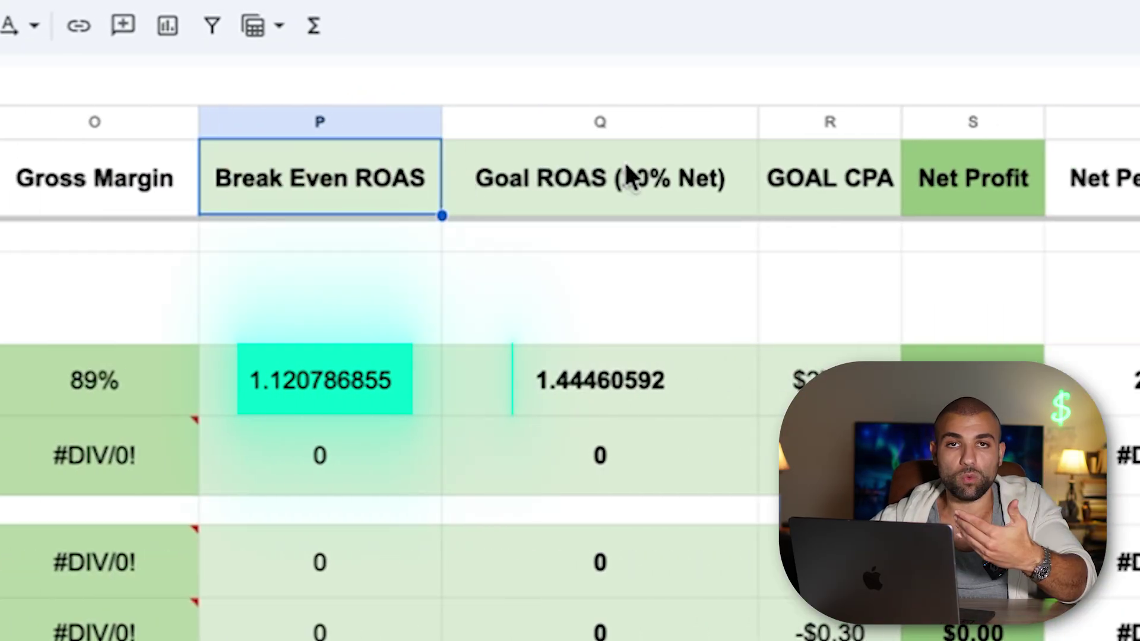
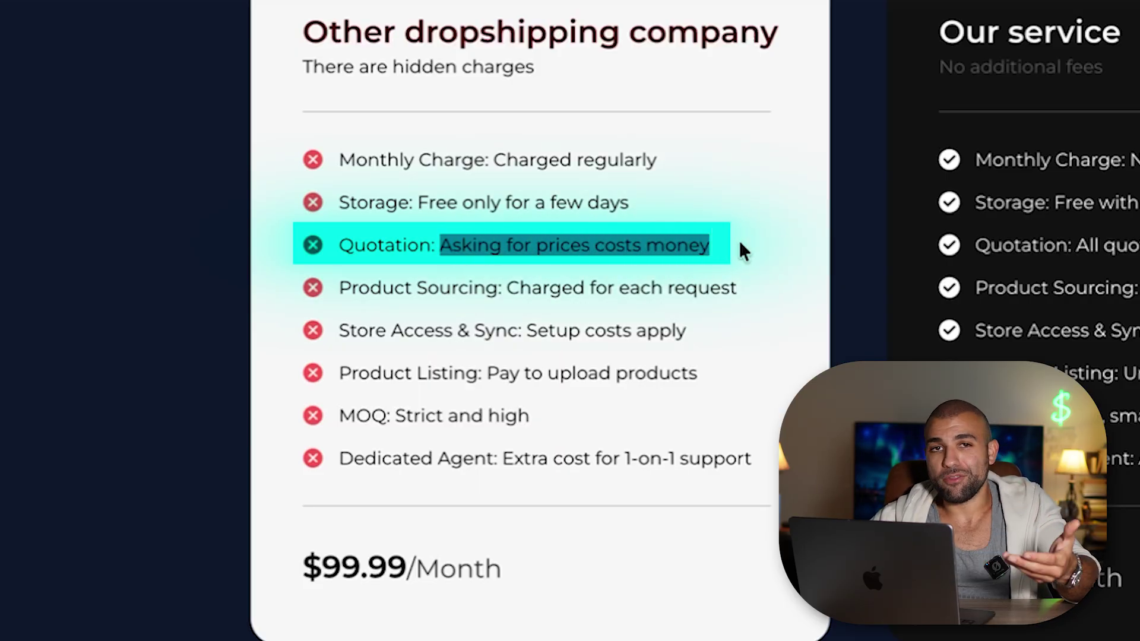
- Compare the charges of other dropshipping companies with TeemDrop's service on the TeemDrop pricing page
{"action": "left_click", "coordinate": [547, 433]}
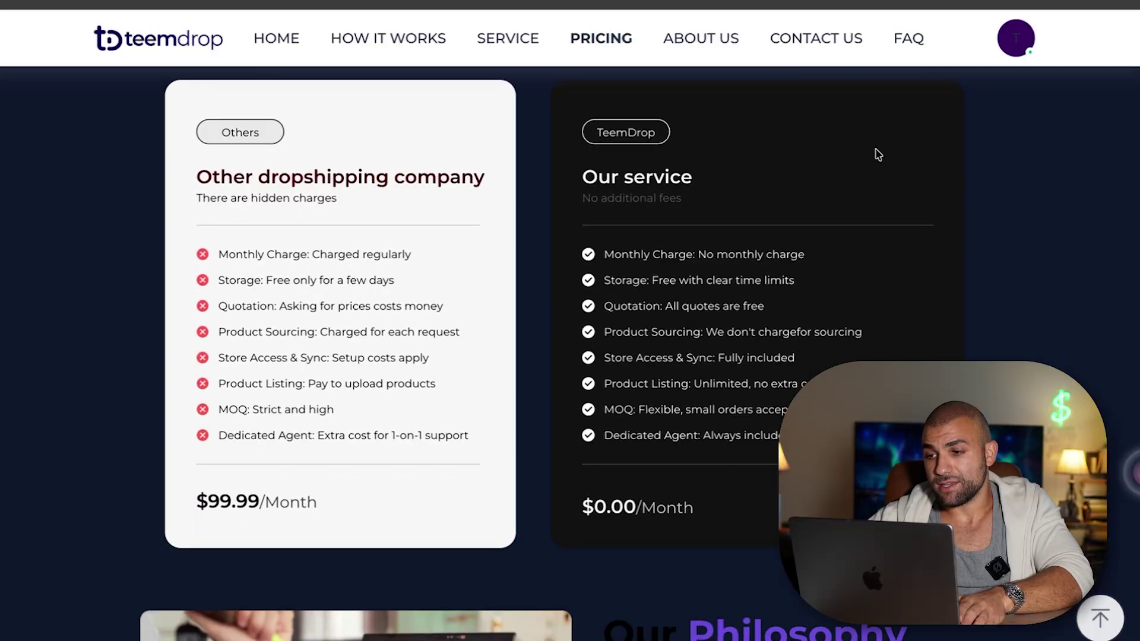
{"action": "scroll", "coordinate": [878, 154], "scroll_direction": "up", "scroll_amount": 1}
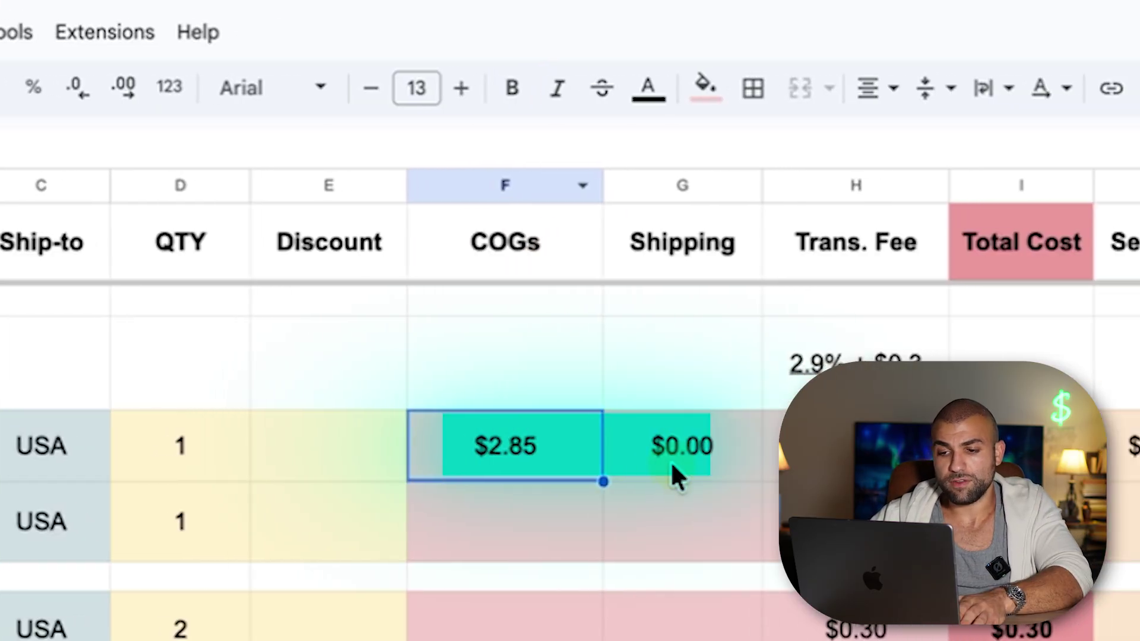
- Review the transaction fee rate, resulting fee and sell price for the one-unit USA row of the KPI sheet
{"action": "left_click", "coordinate": [865, 255]}
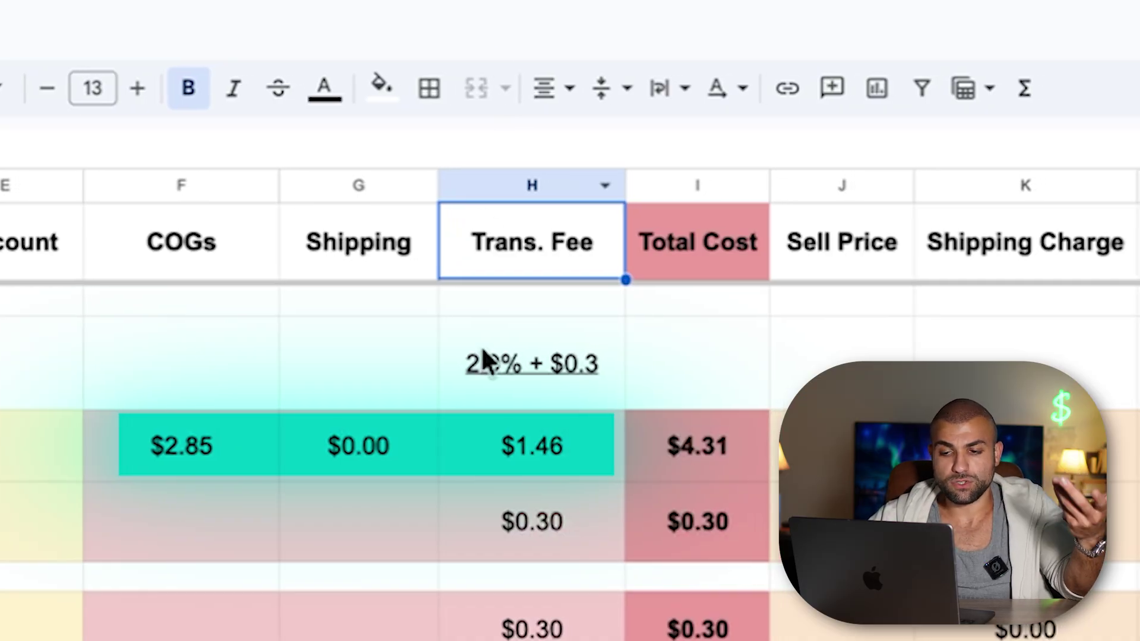
{"action": "left_click", "coordinate": [526, 445]}
{"action": "left_click", "coordinate": [516, 386]}
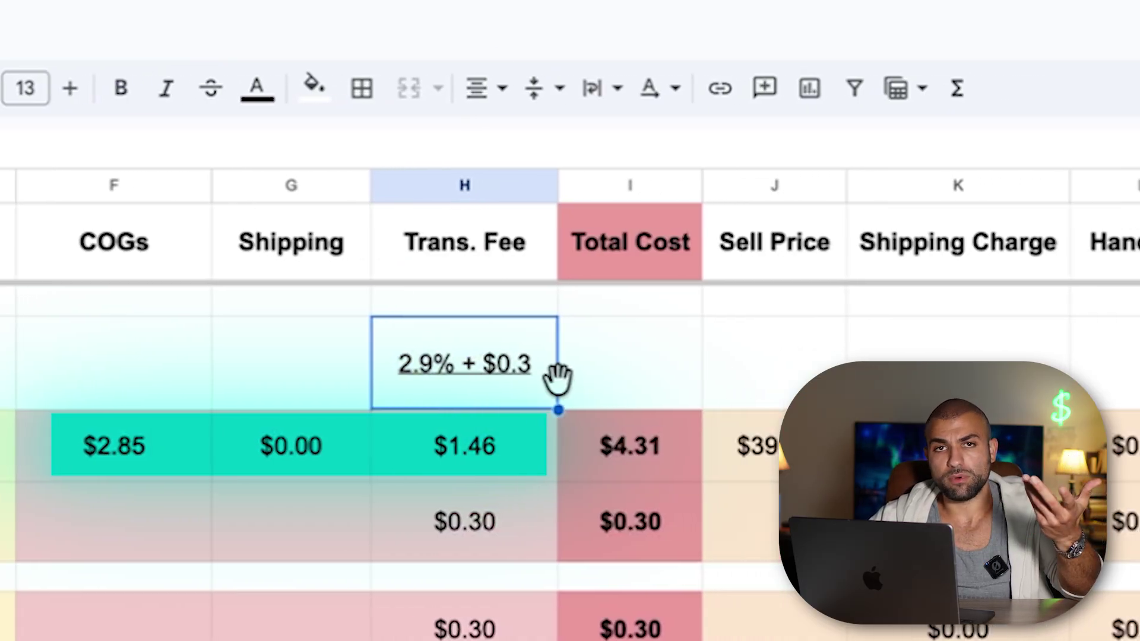
{"action": "key", "text": "Down"}
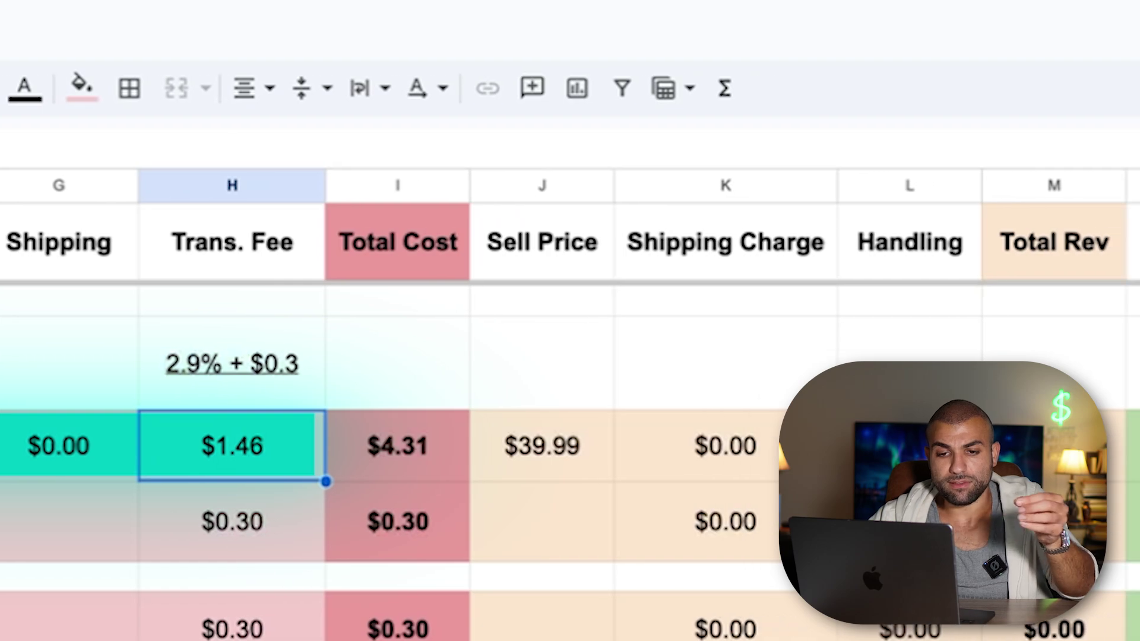
{"action": "left_click", "coordinate": [529, 449]}
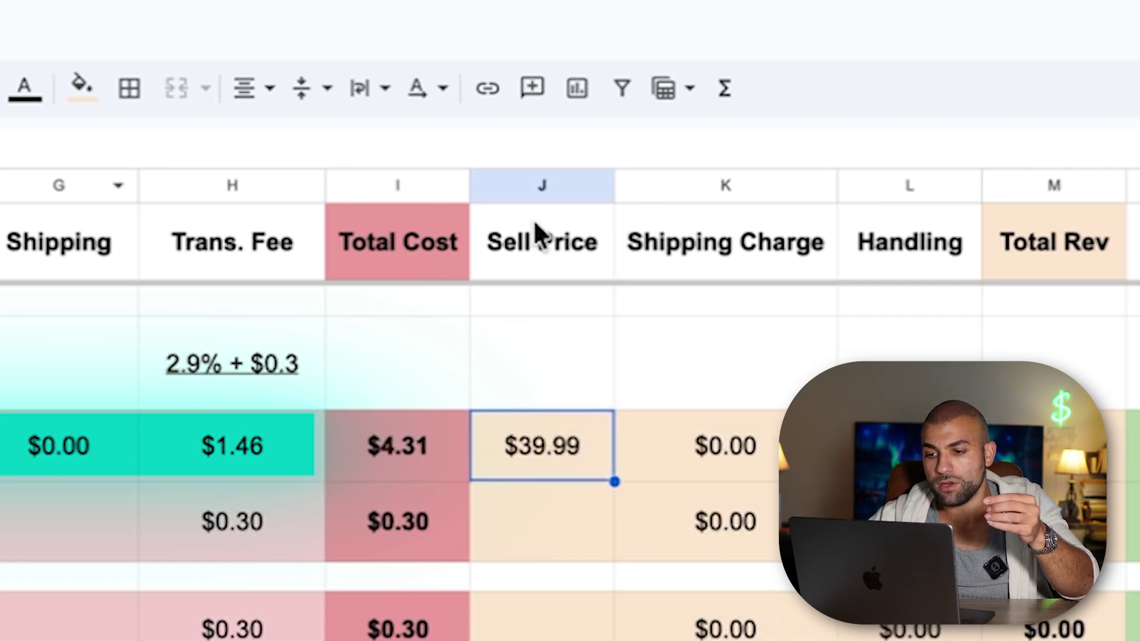
{"action": "left_click", "coordinate": [246, 449]}
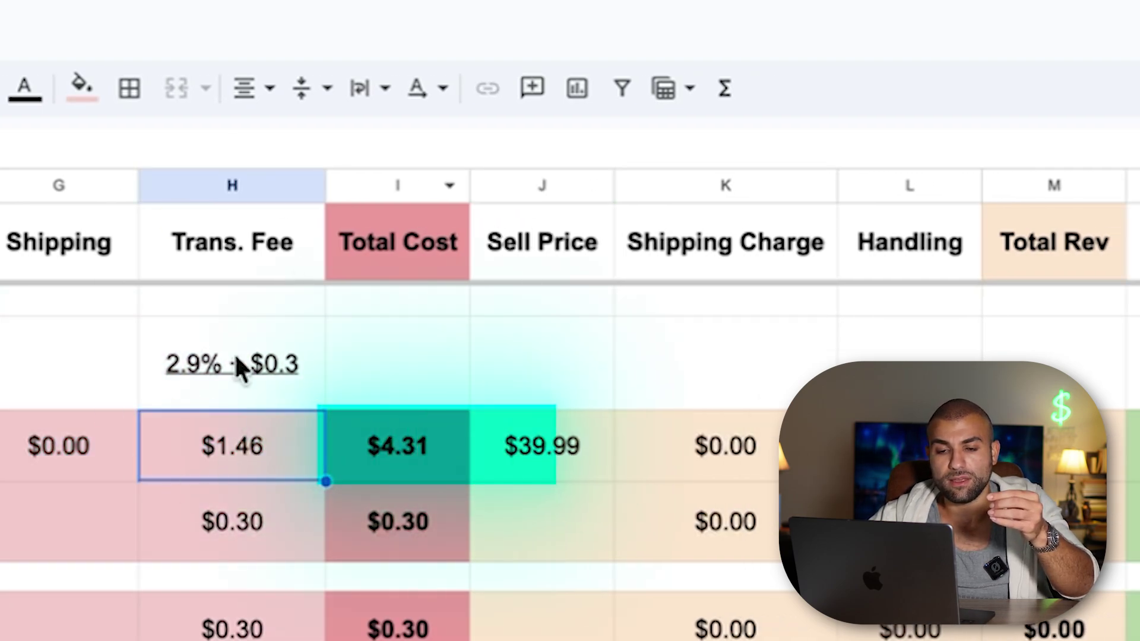
{"action": "left_click", "coordinate": [483, 441]}
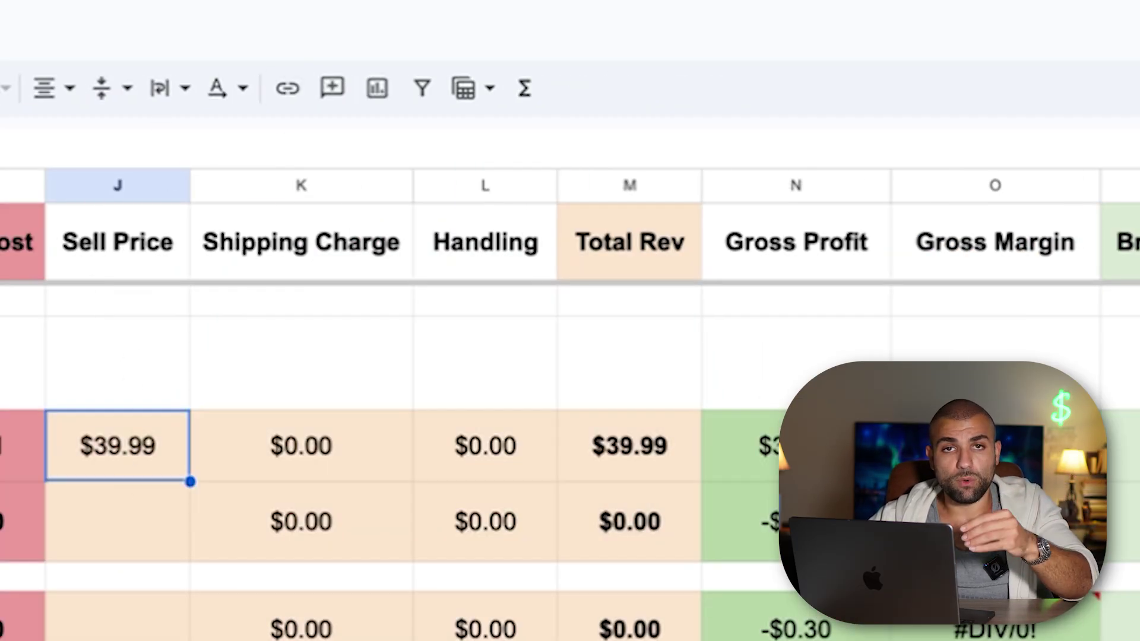
- Examine the total revenue, gross margin, ROAS and goal CPA columns of the same KPI row
{"action": "left_click", "coordinate": [638, 446]}
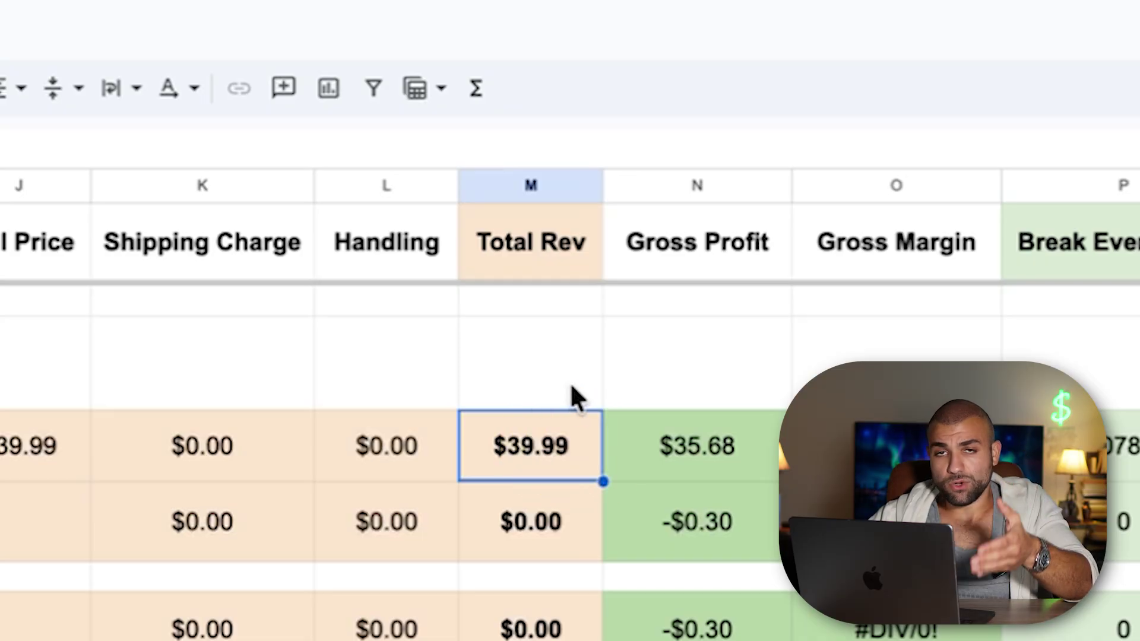
{"action": "scroll", "coordinate": [520, 440], "scroll_direction": "right", "scroll_amount": 5}
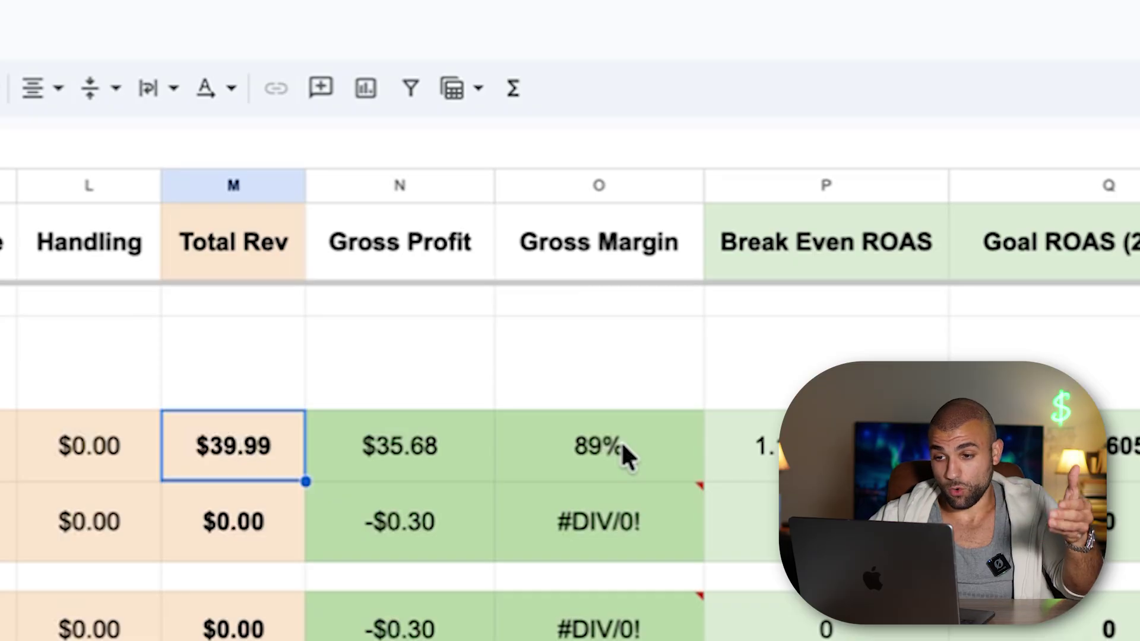
{"action": "scroll", "coordinate": [622, 445], "scroll_direction": "right", "scroll_amount": 4}
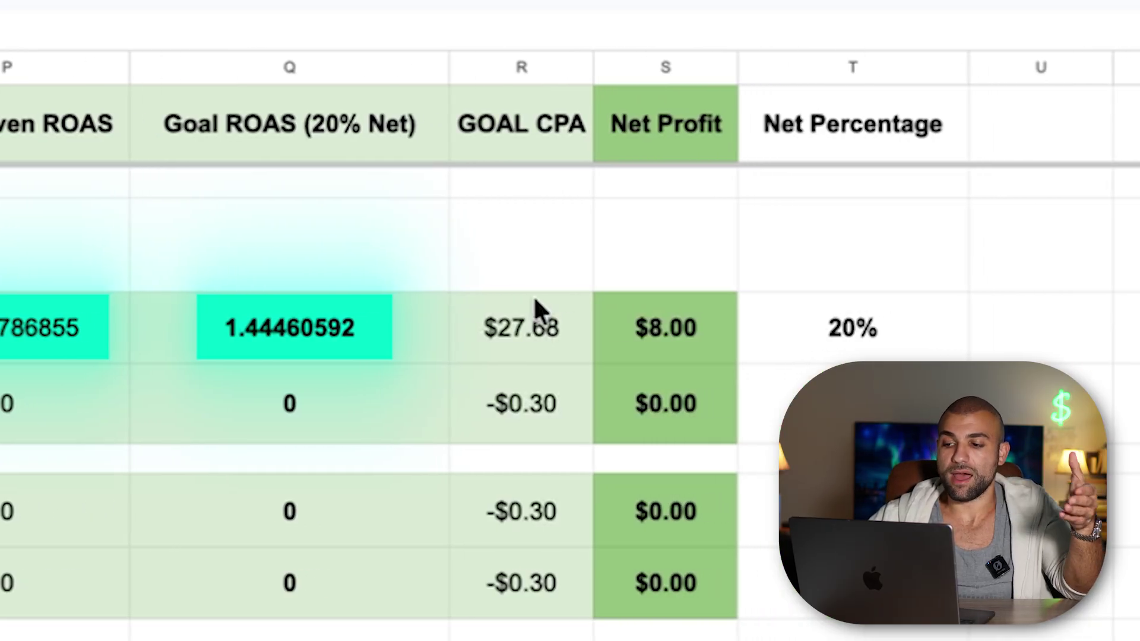
{"action": "left_click", "coordinate": [564, 336]}
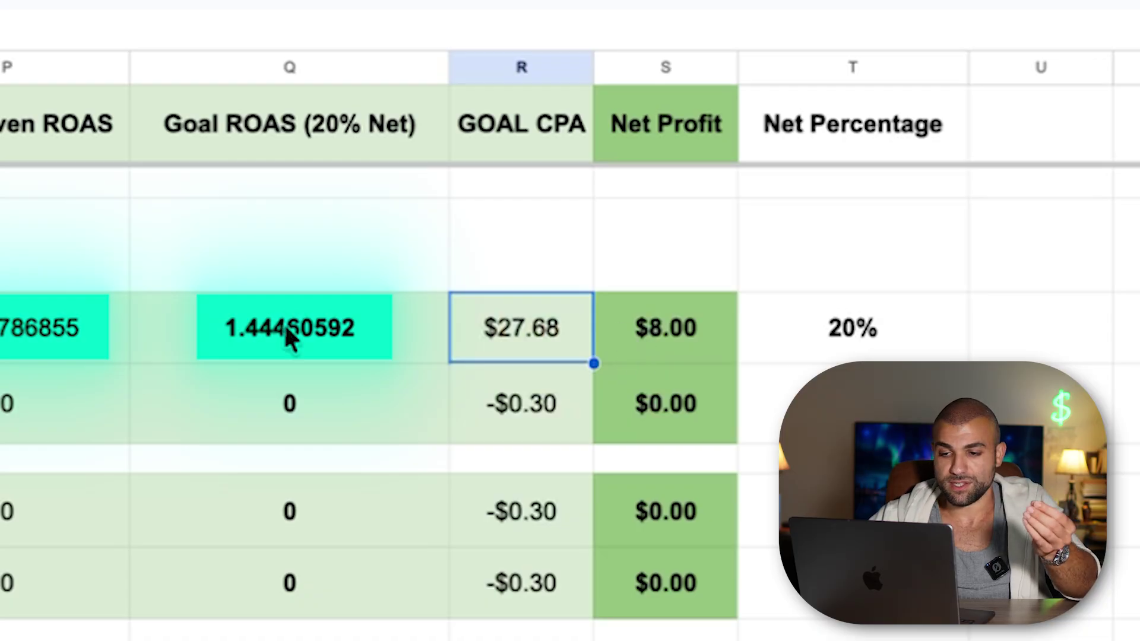
{"action": "left_click", "coordinate": [709, 217]}
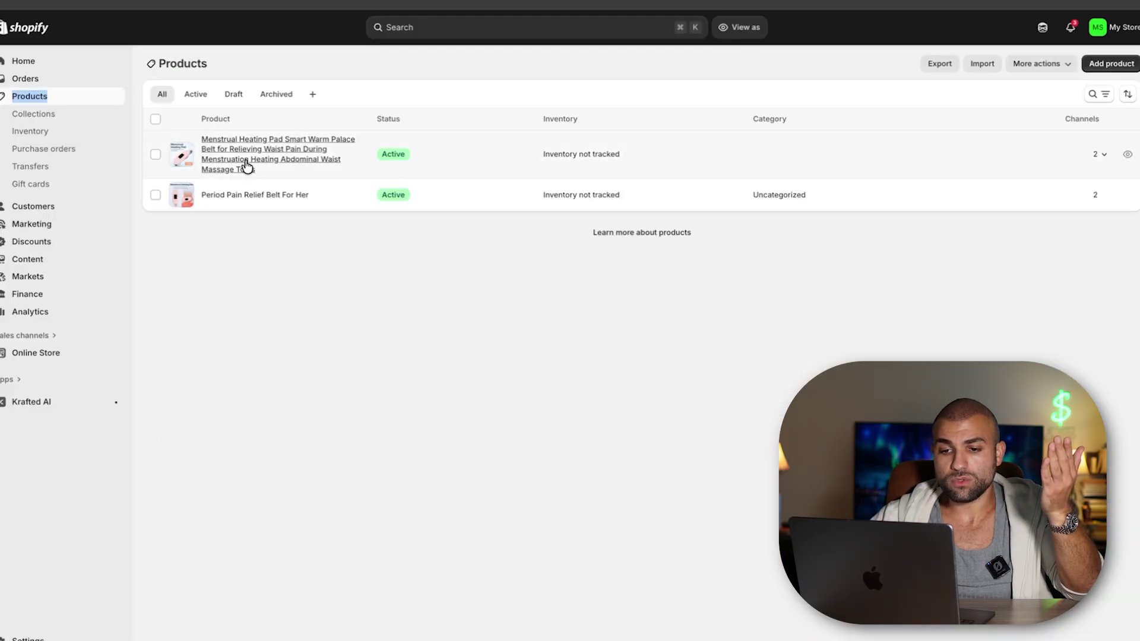
- Open the Period Pain Relief Belt For Her product in Shopify and select all its variants for bulk editing
{"action": "left_click", "coordinate": [247, 193]}
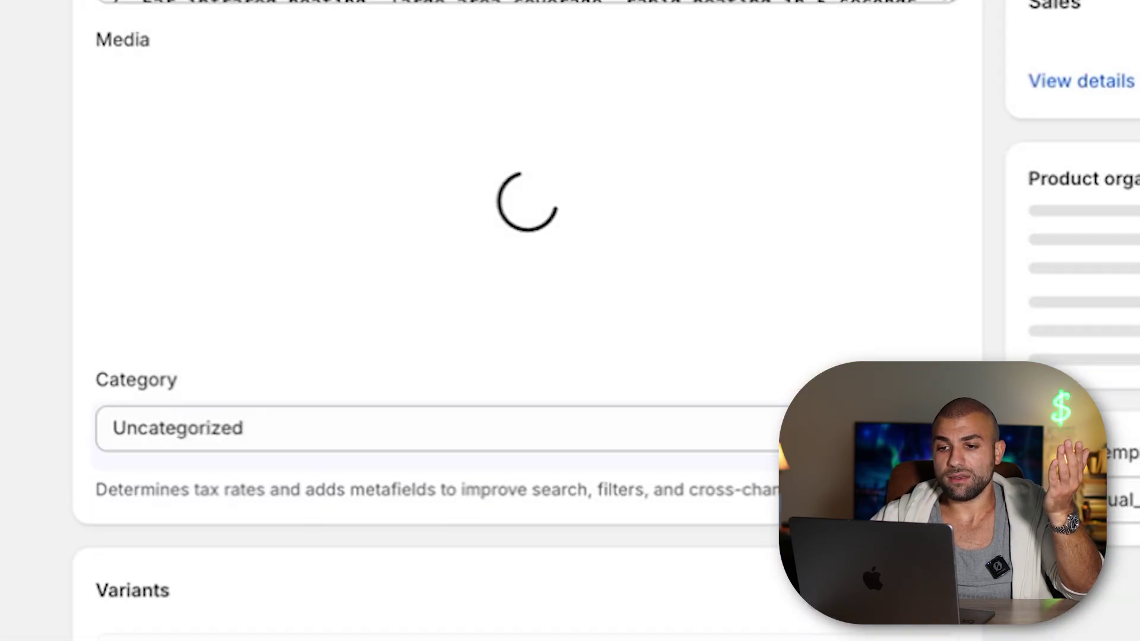
{"action": "scroll", "coordinate": [45, 311], "scroll_direction": "down", "scroll_amount": 10}
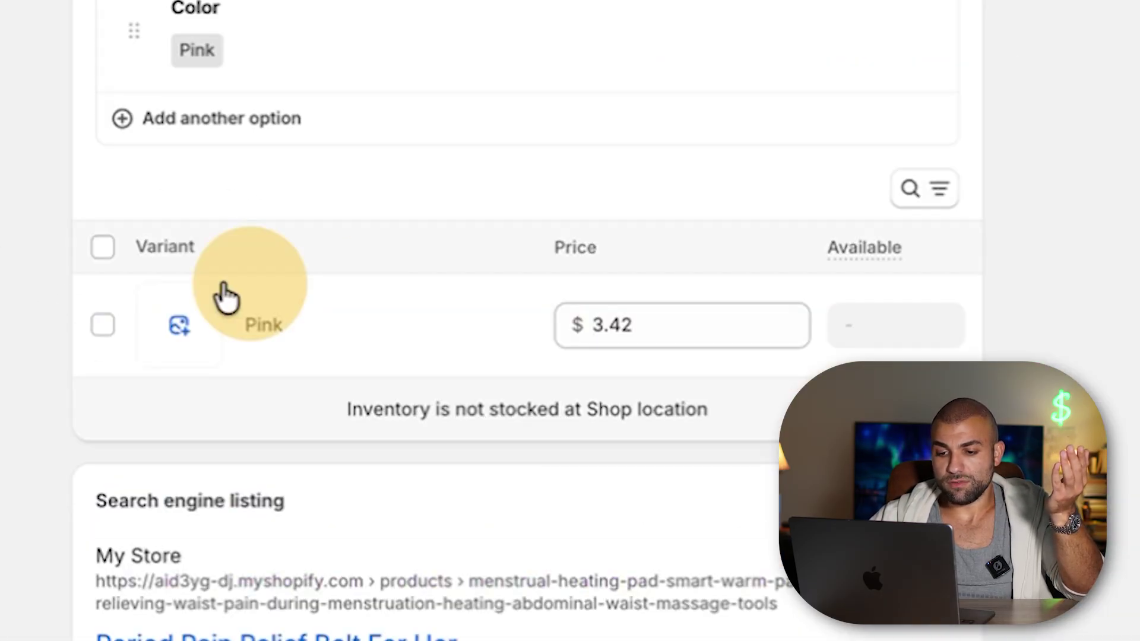
{"action": "left_click", "coordinate": [102, 247]}
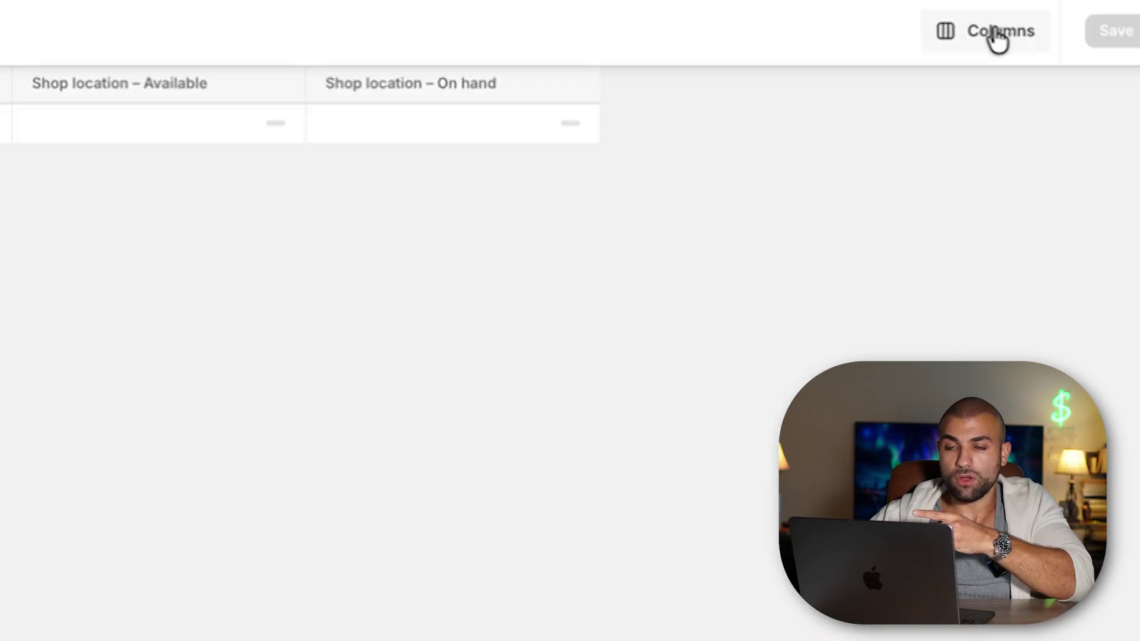
- Add the Compare-at price column to the variant bulk editor
{"action": "left_click", "coordinate": [998, 35]}
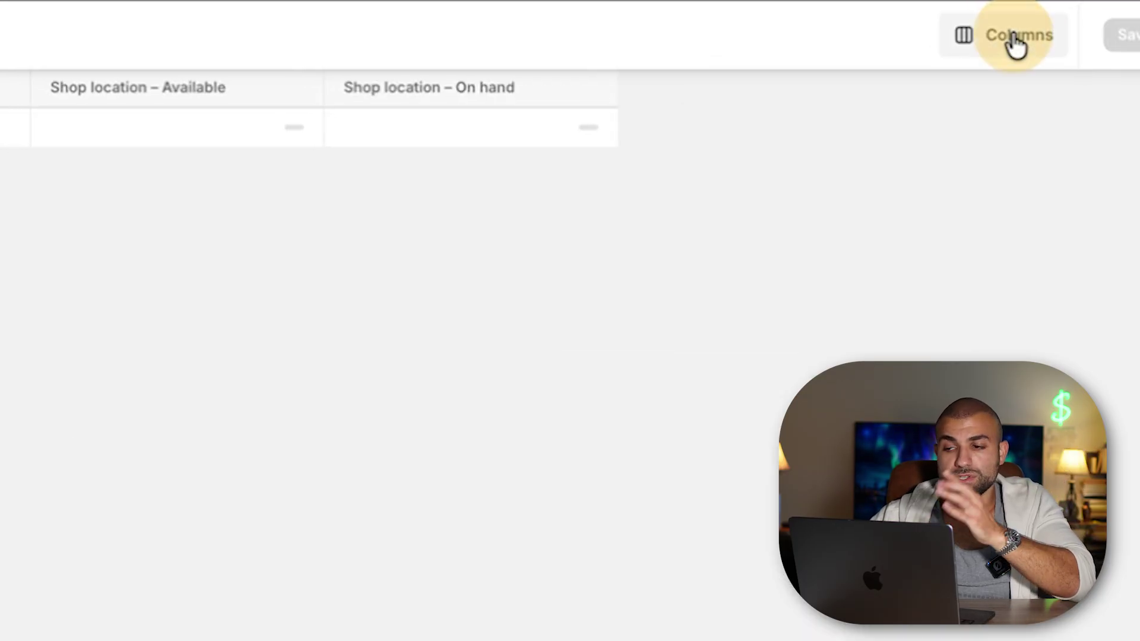
{"action": "left_click", "coordinate": [903, 85]}
{"action": "type", "text": "c"}
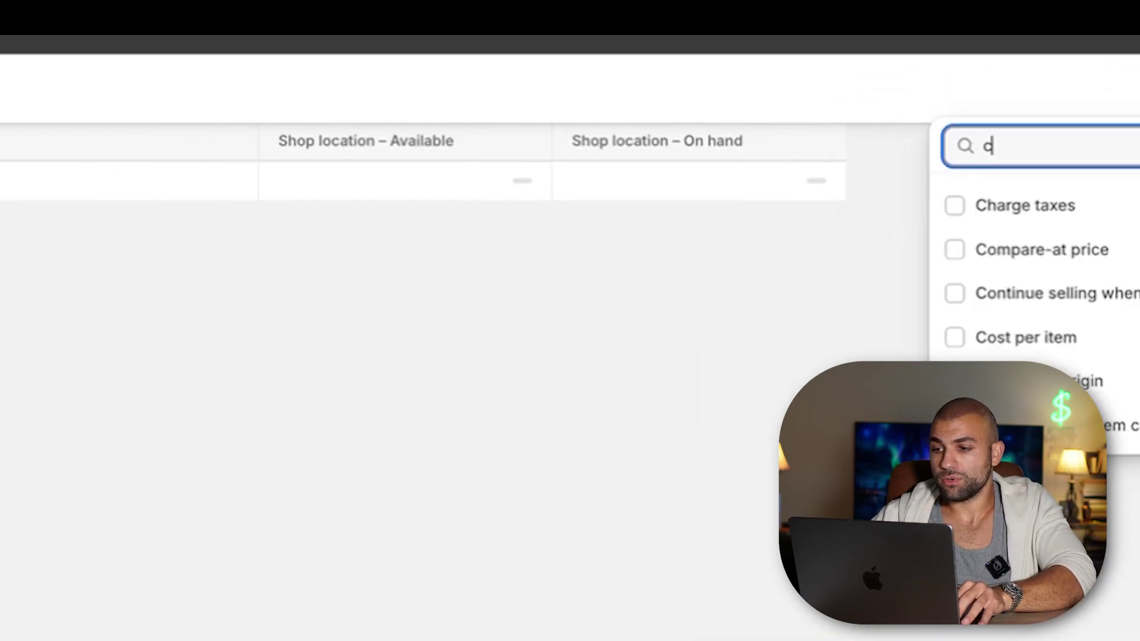
{"action": "left_click", "coordinate": [955, 250]}
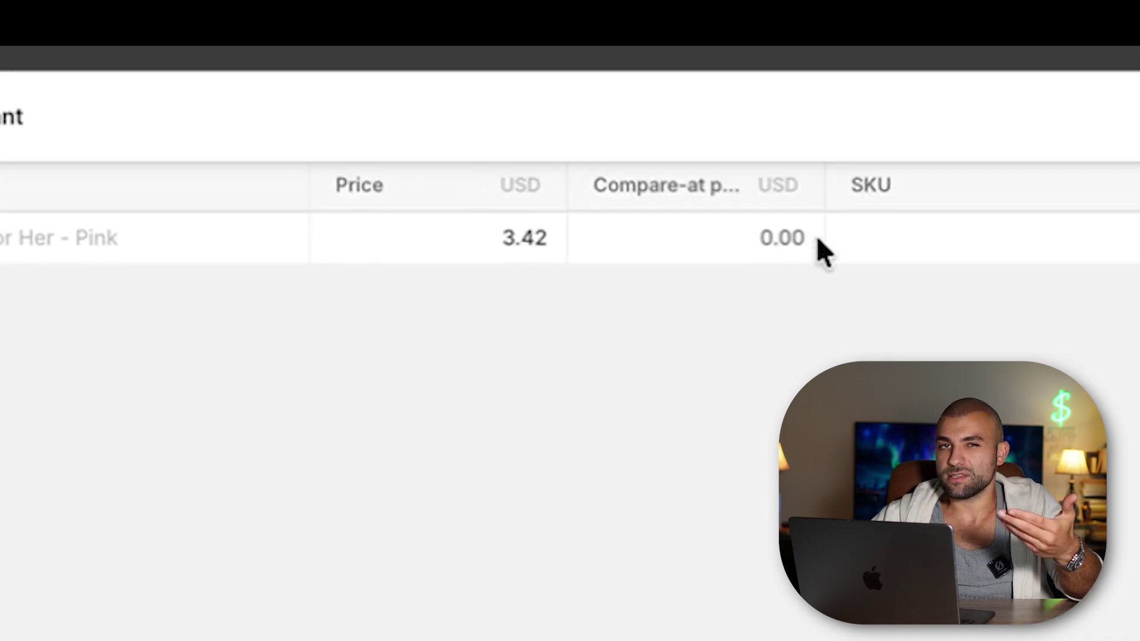
- Set the Pink variant's price to 39.99 USD and its compare-at price to 59.99 USD
{"action": "left_click", "coordinate": [491, 218]}
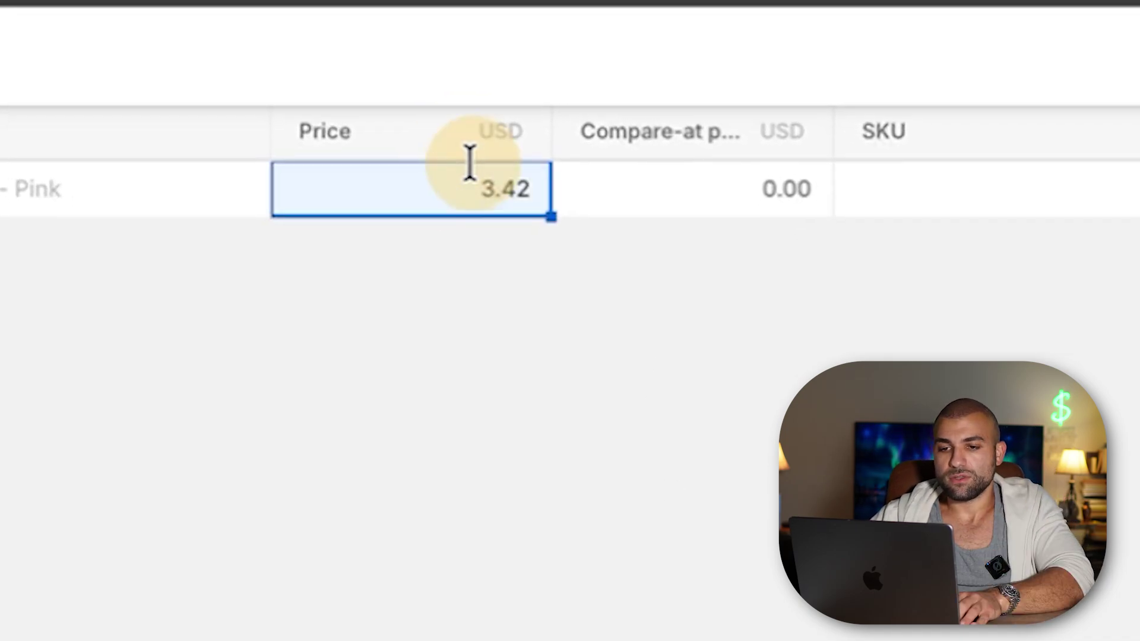
{"action": "type", "text": "39"}
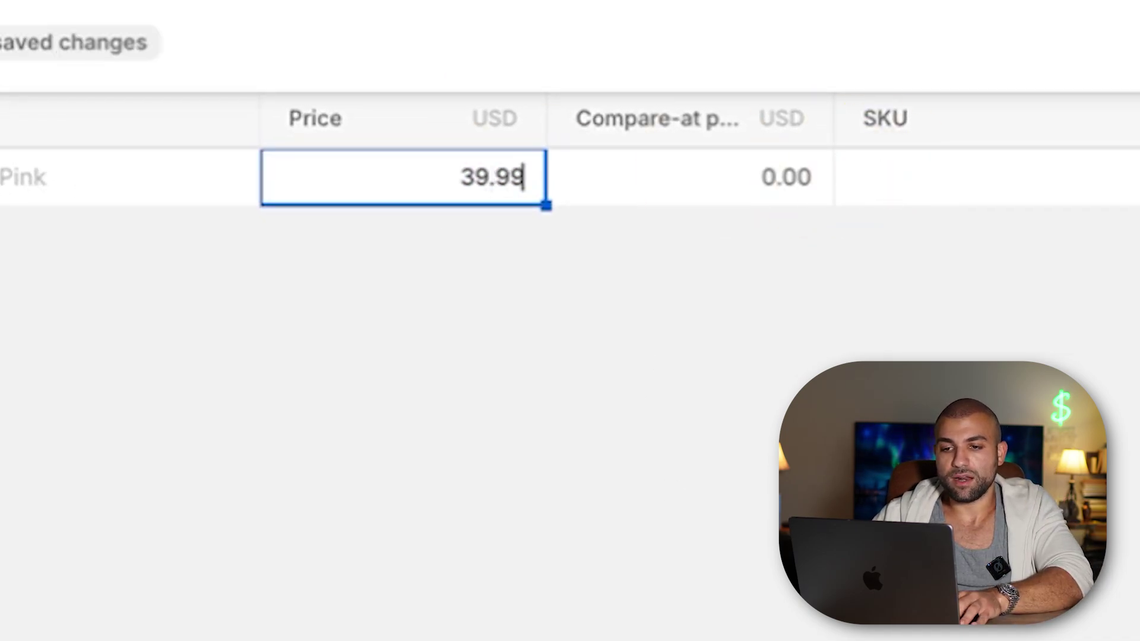
{"action": "key", "text": "Tab"}
{"action": "left_click", "coordinate": [695, 181]}
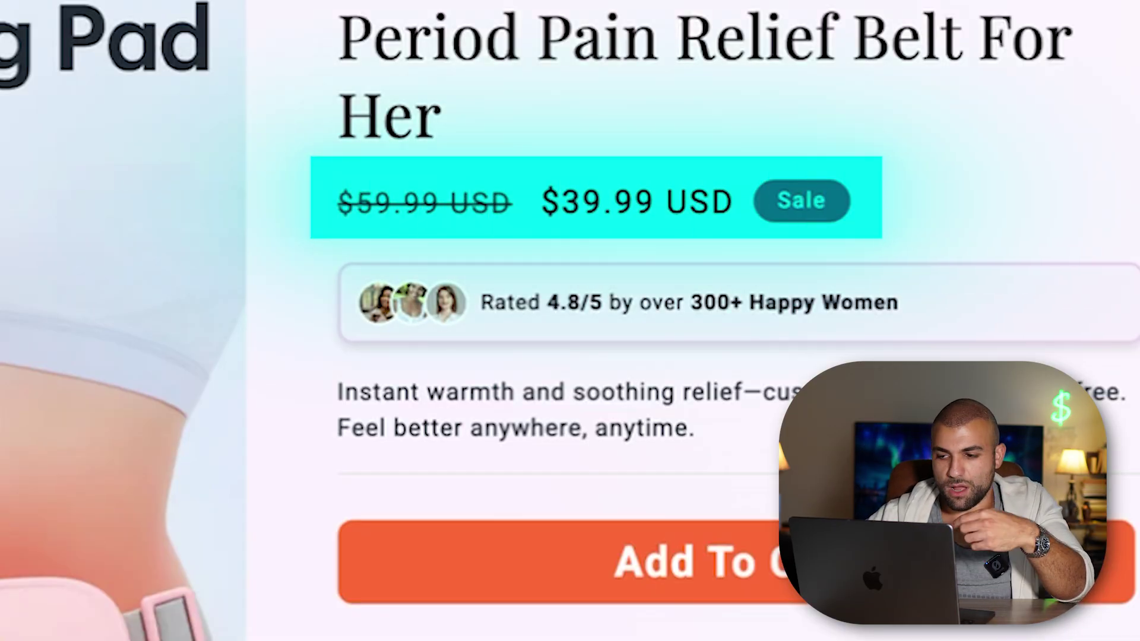
- Check the discounted price and Sale badge on the store's product page, continuing down to the brand comparison table
{"action": "left_click_drag", "start_coordinate": [752, 205], "coordinate": [829, 194]}
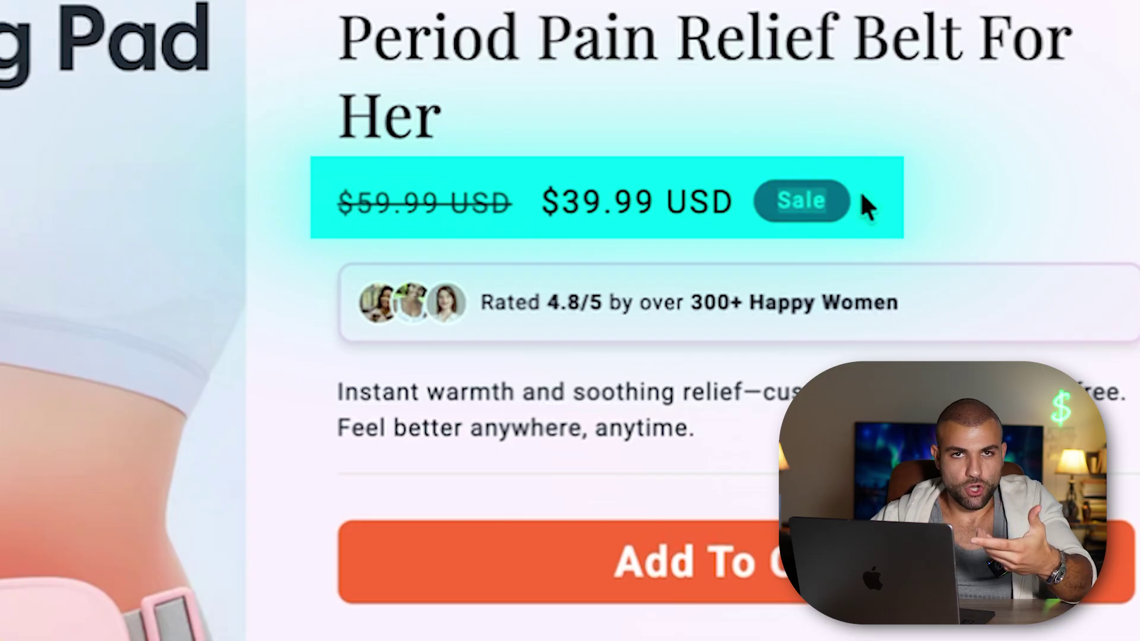
{"action": "left_click", "coordinate": [824, 192]}
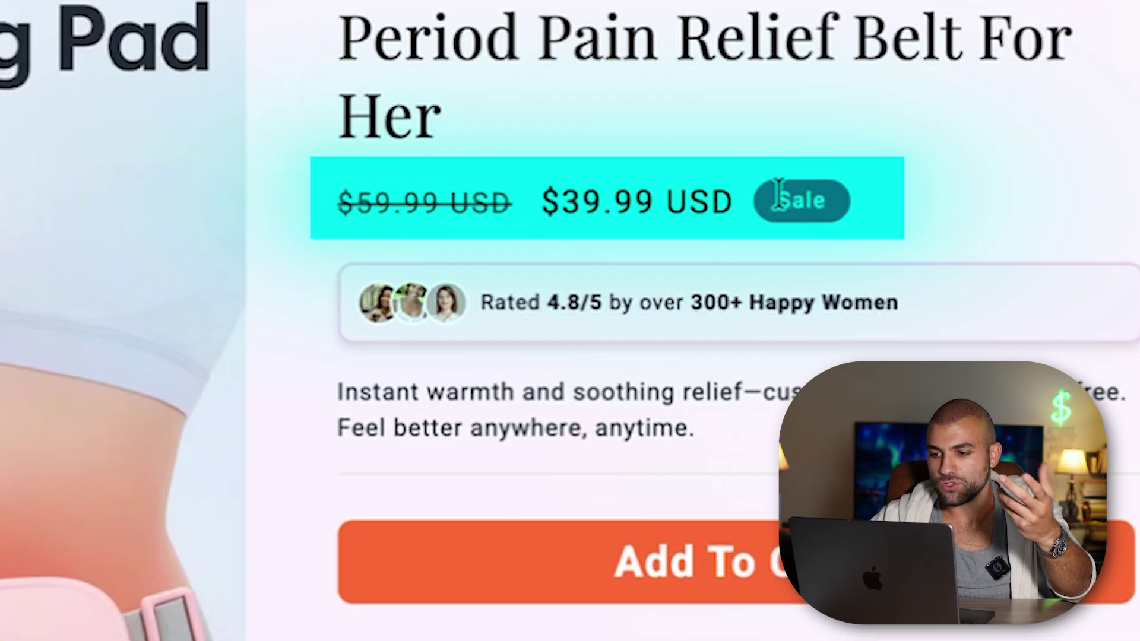
{"action": "left_click_drag", "start_coordinate": [766, 196], "coordinate": [837, 202]}
{"action": "scroll", "coordinate": [843, 36], "scroll_direction": "down", "scroll_amount": 3}
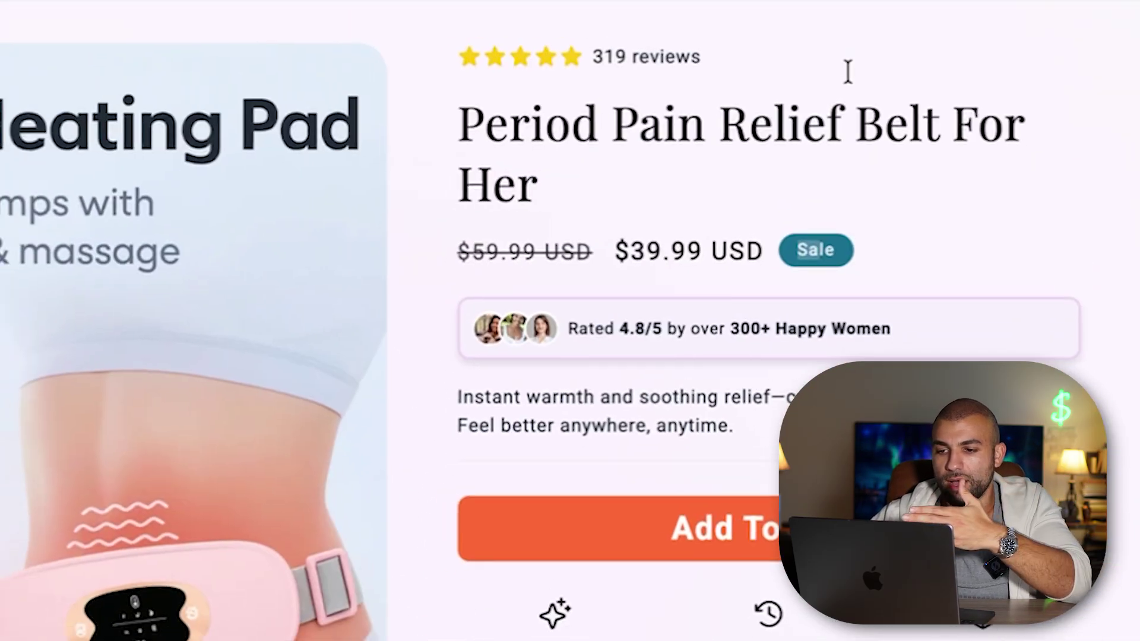
{"action": "scroll", "coordinate": [849, 65], "scroll_direction": "down", "scroll_amount": 15}
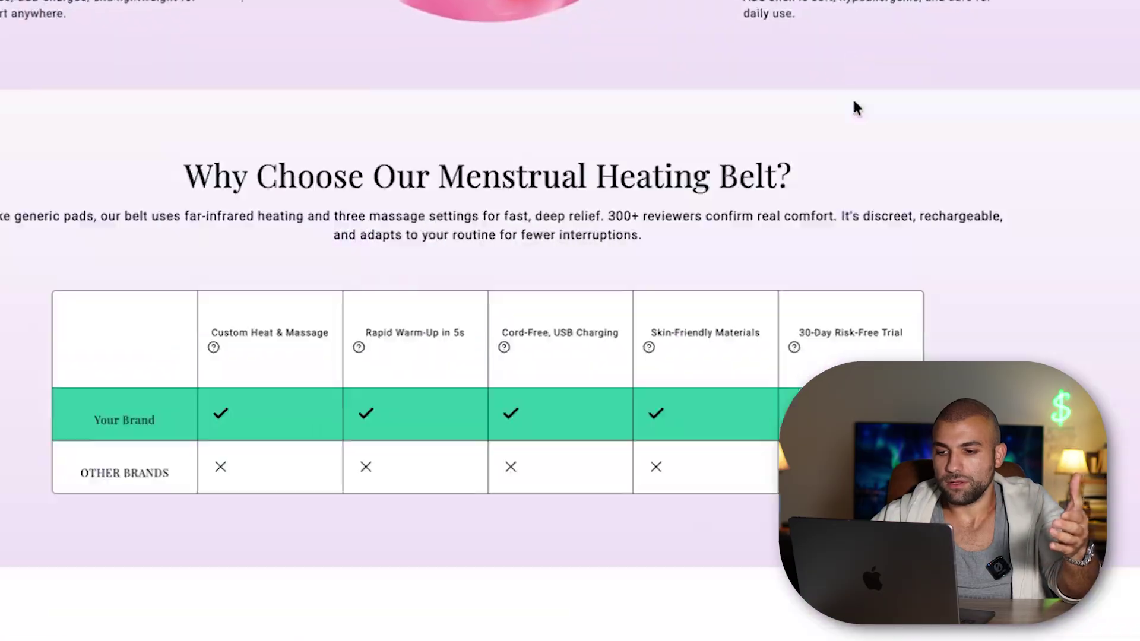